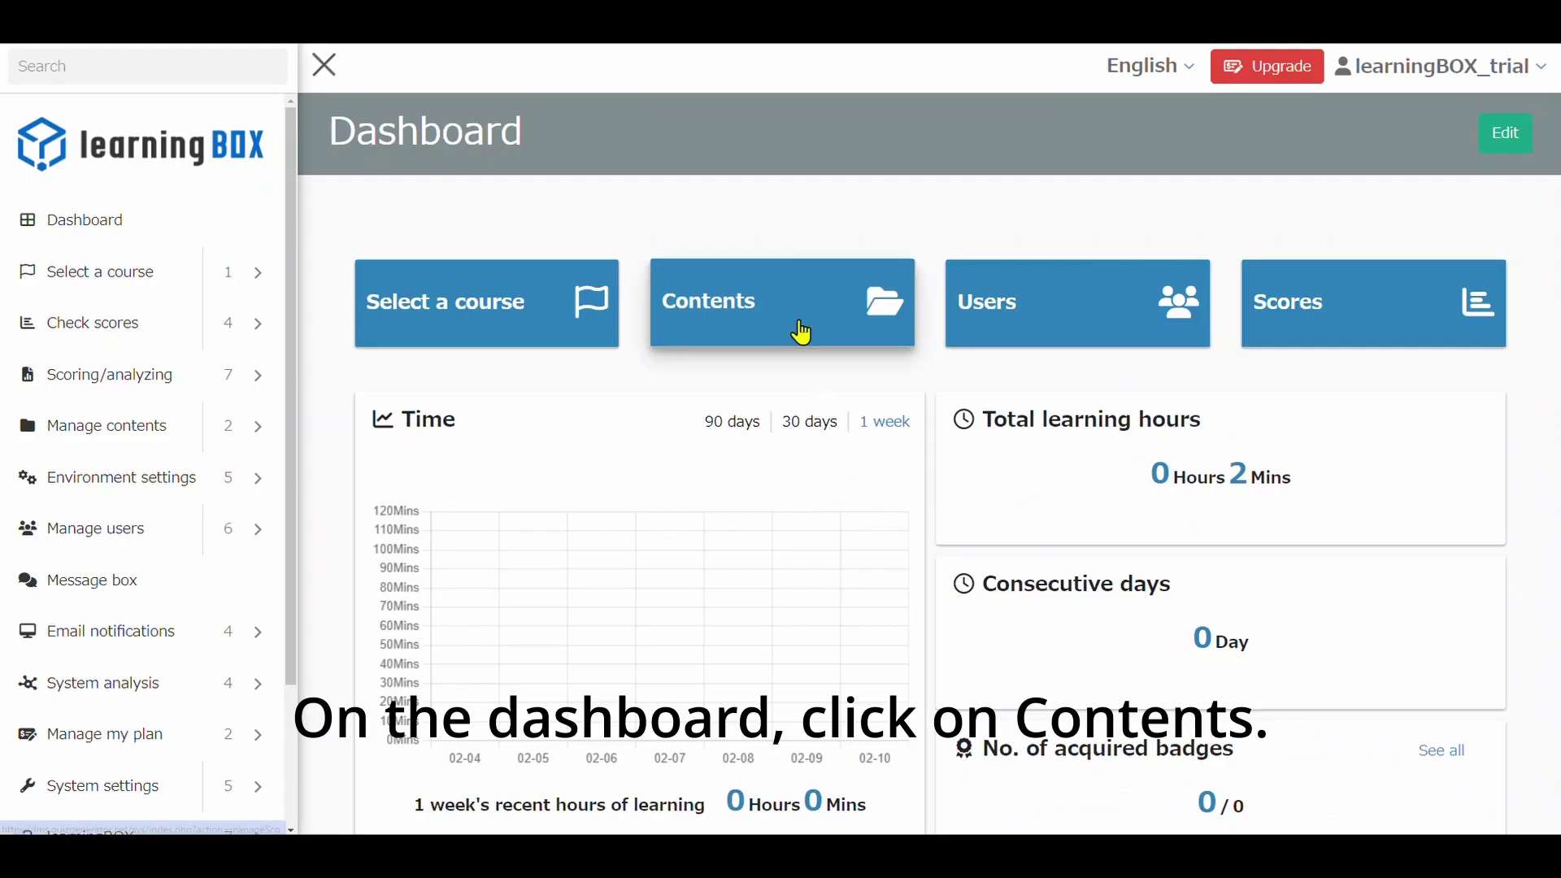
Open the learningBOX course in content management
click(802, 332)
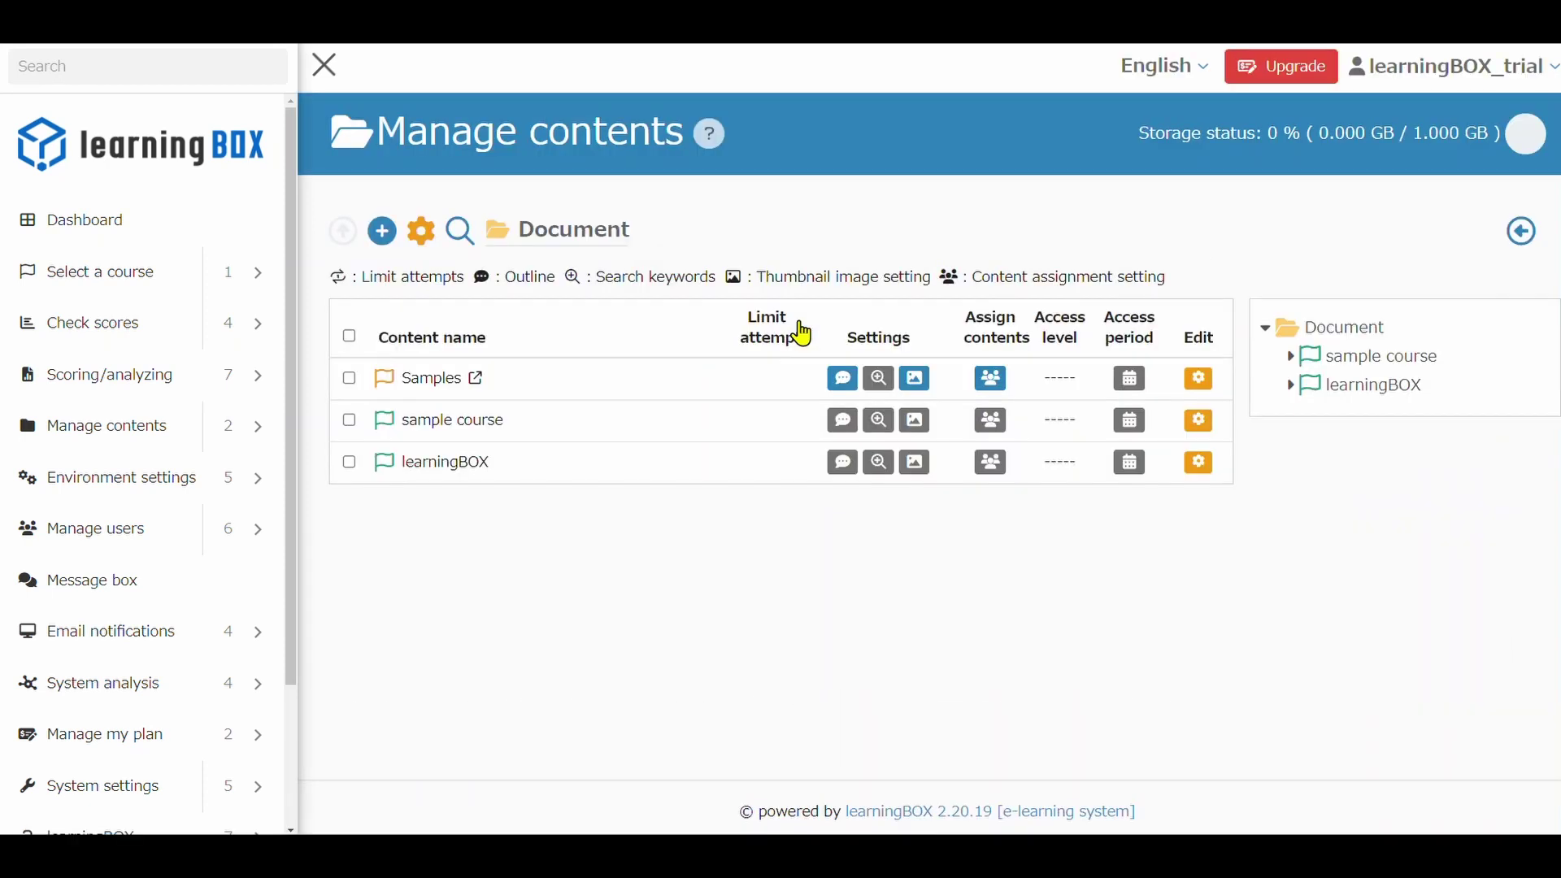
click(382, 231)
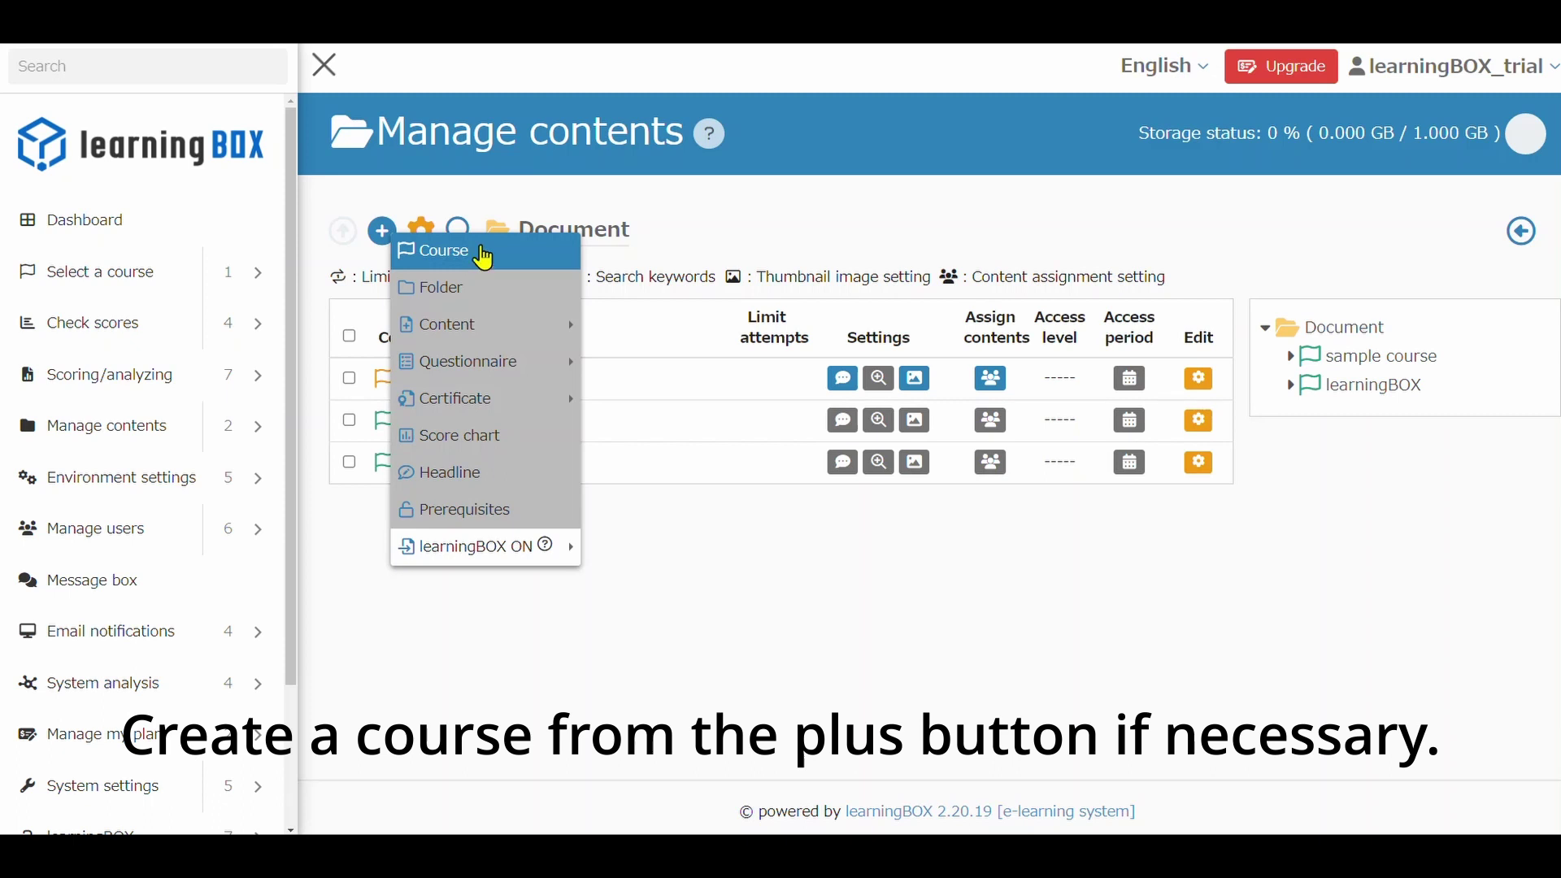
click(792, 200)
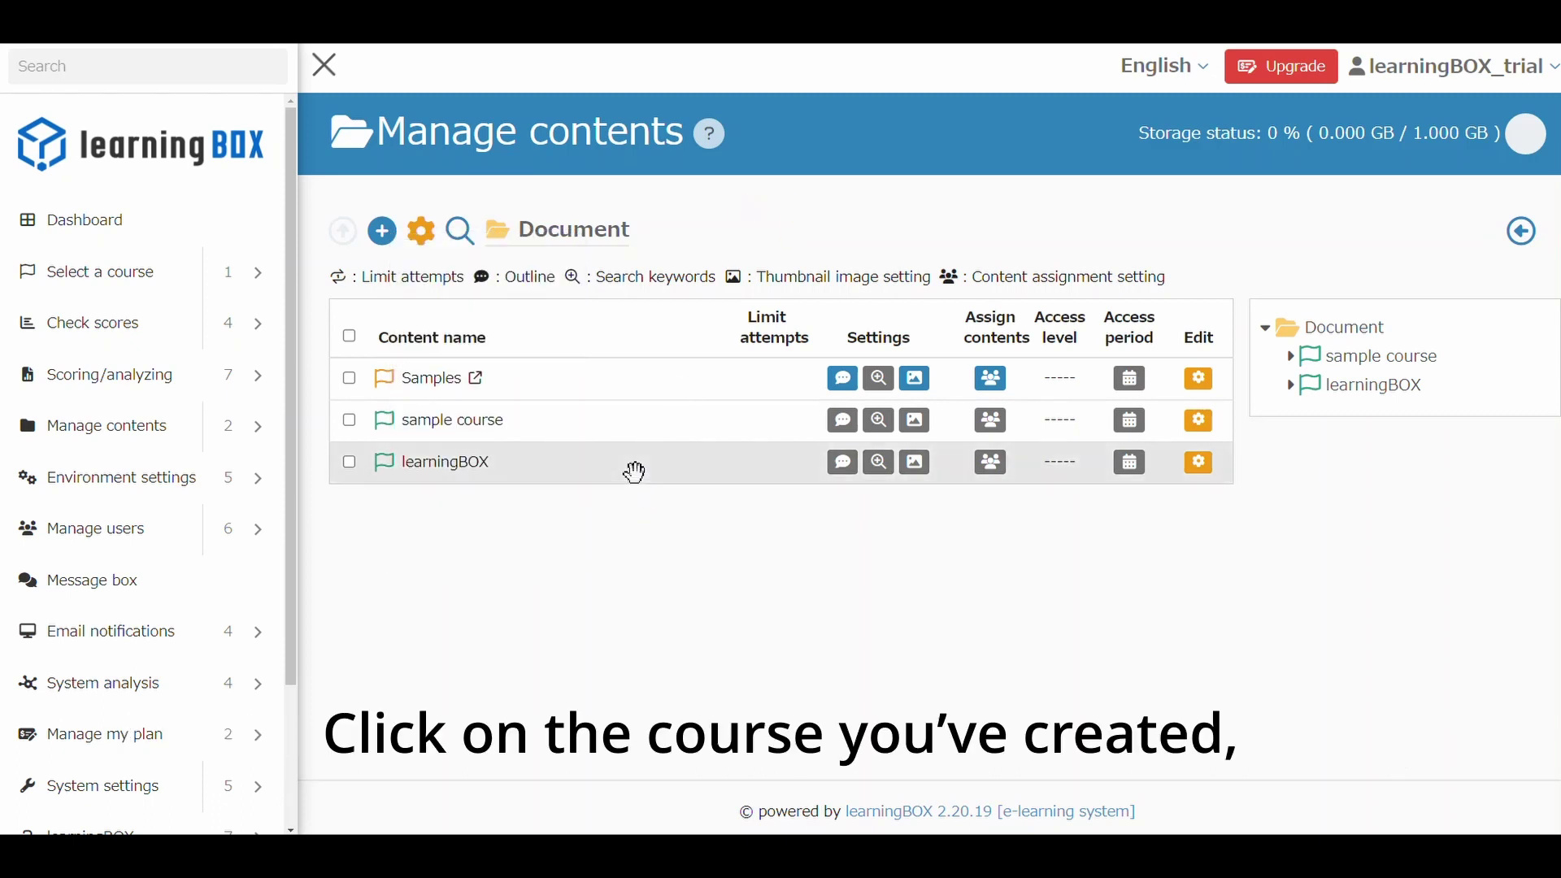
click(636, 476)
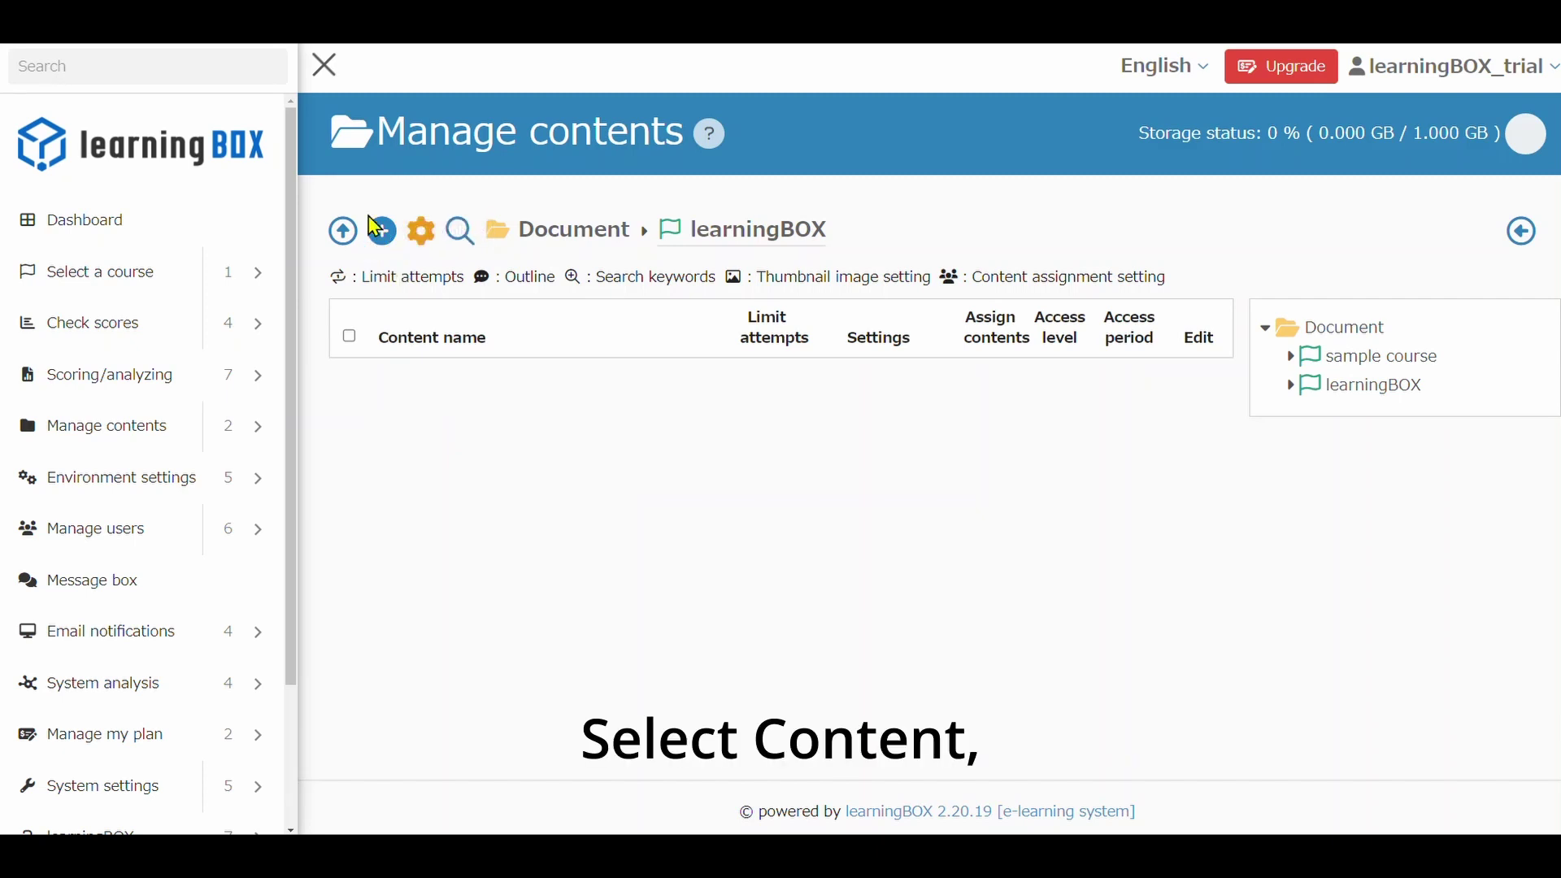
Start a new embedded video content item in the course and title it learningBOX
click(386, 235)
mouse_move(521, 291)
mouse_move(738, 311)
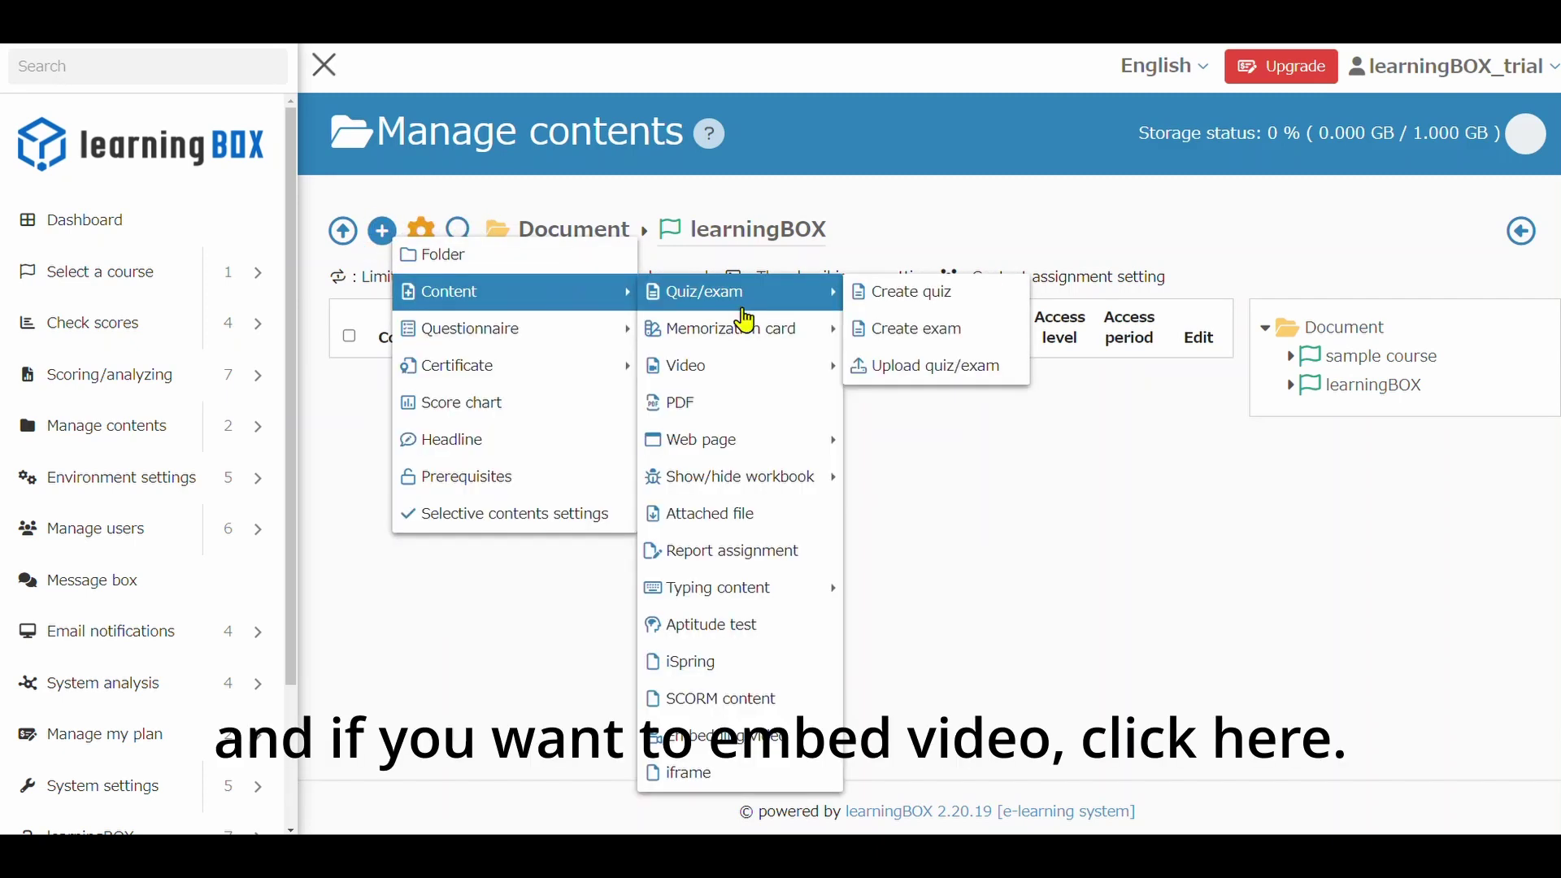
click(805, 742)
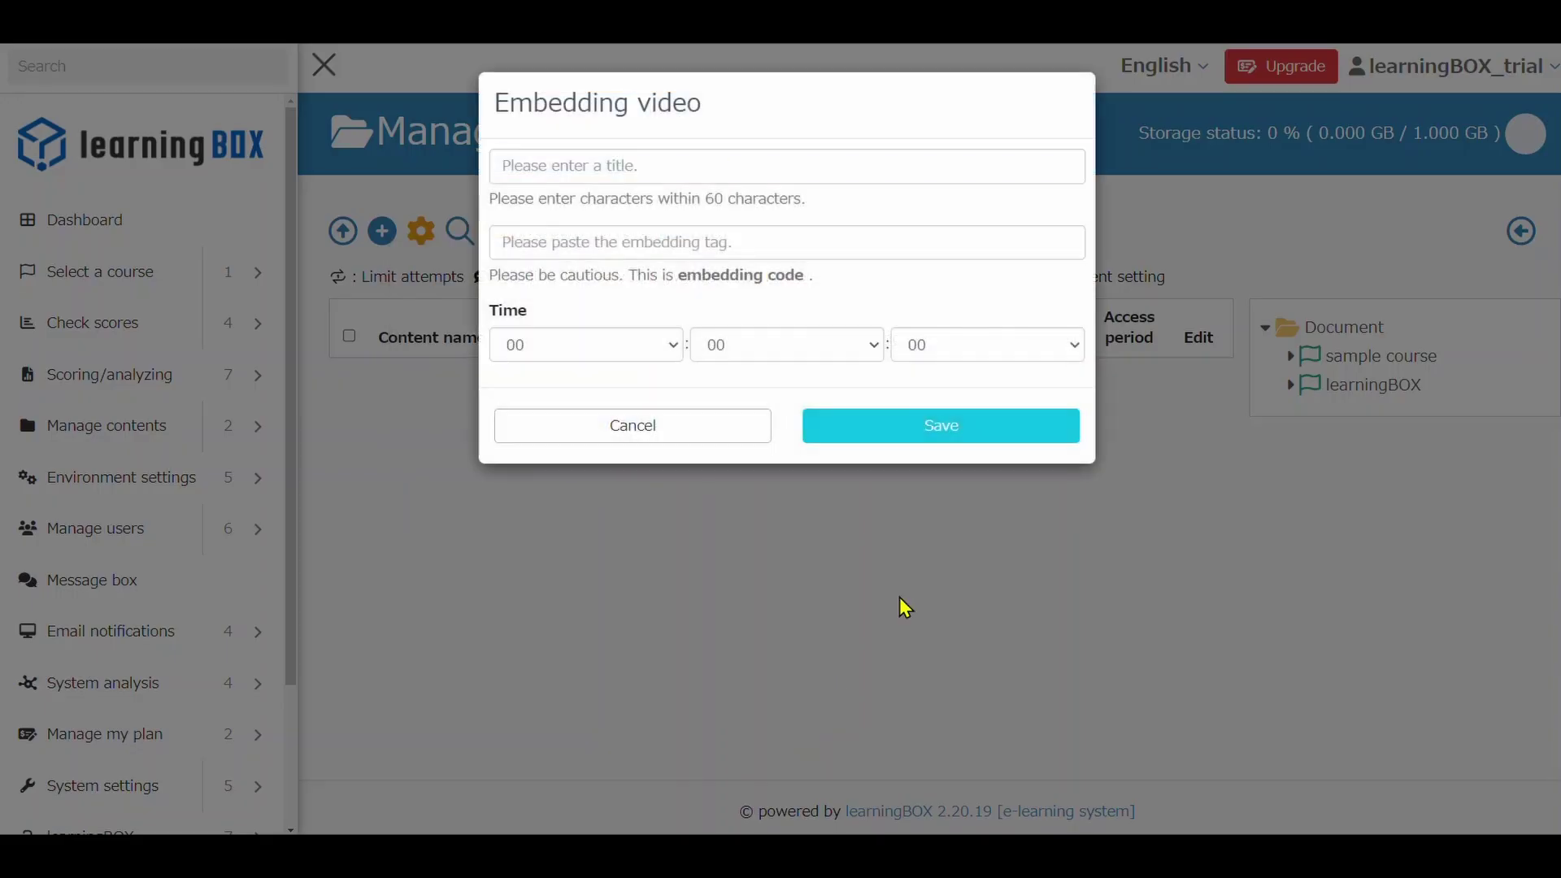
click(717, 167)
text(learningBO)
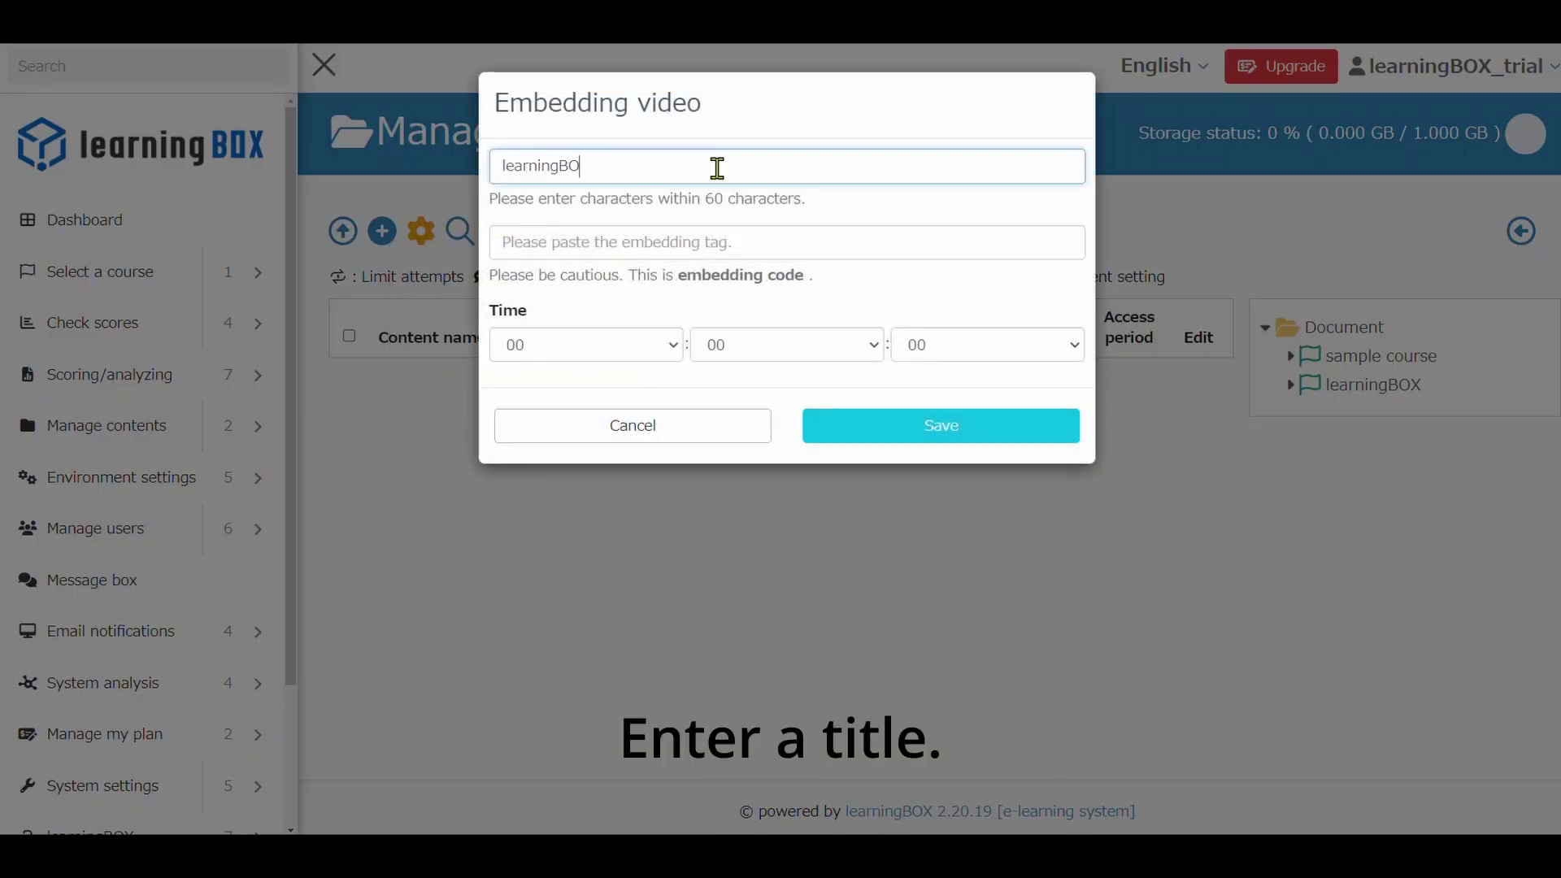
text(X)
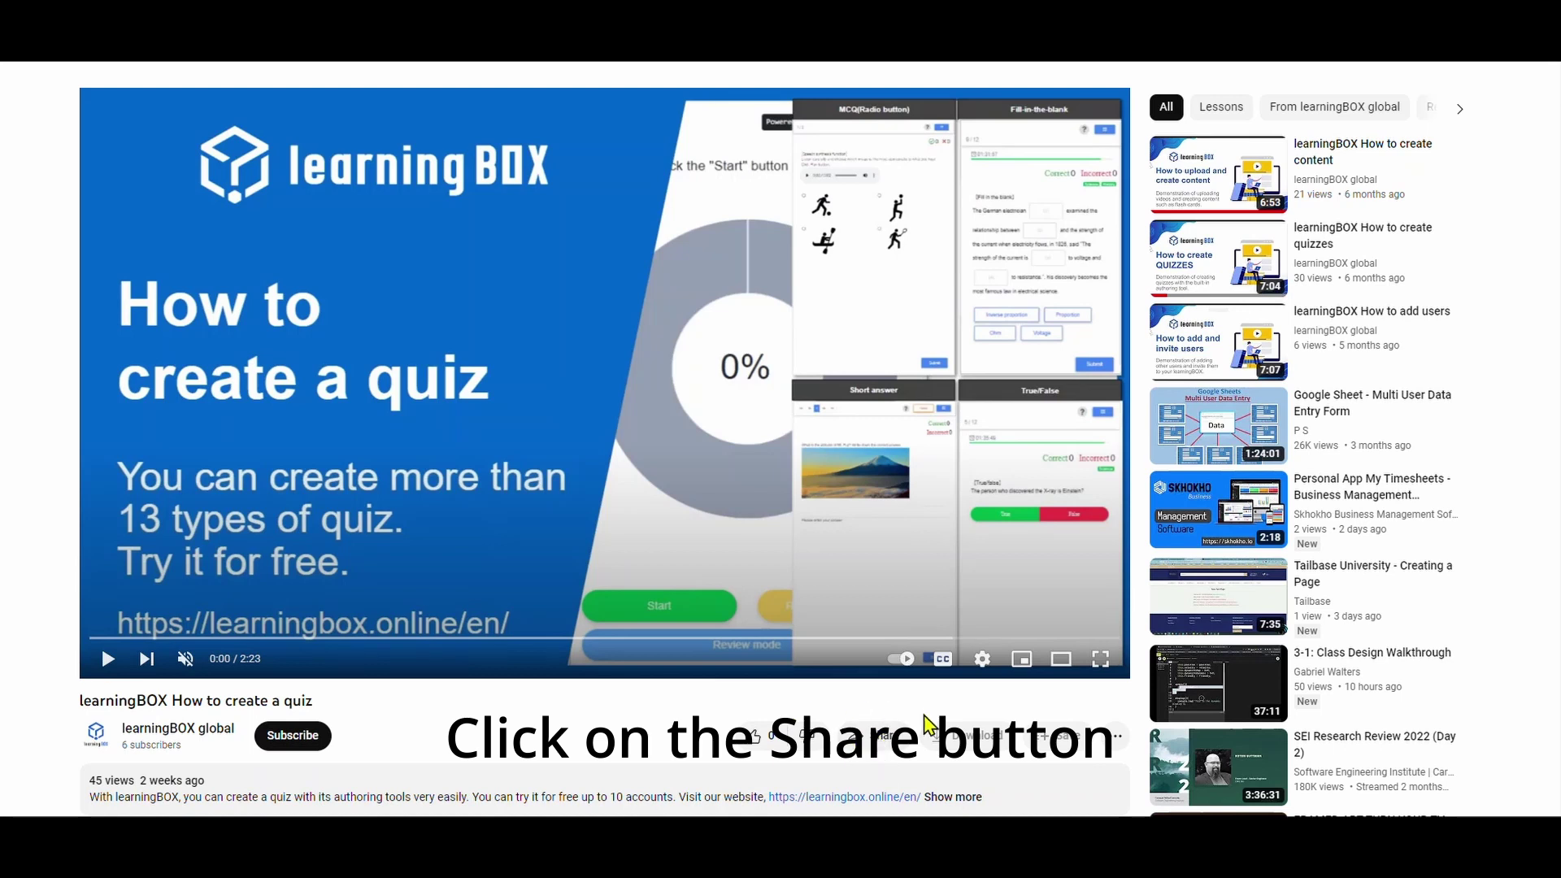
On YouTube, copy the iframe embed code of the video "learningBOX How to create a quiz"
click(890, 752)
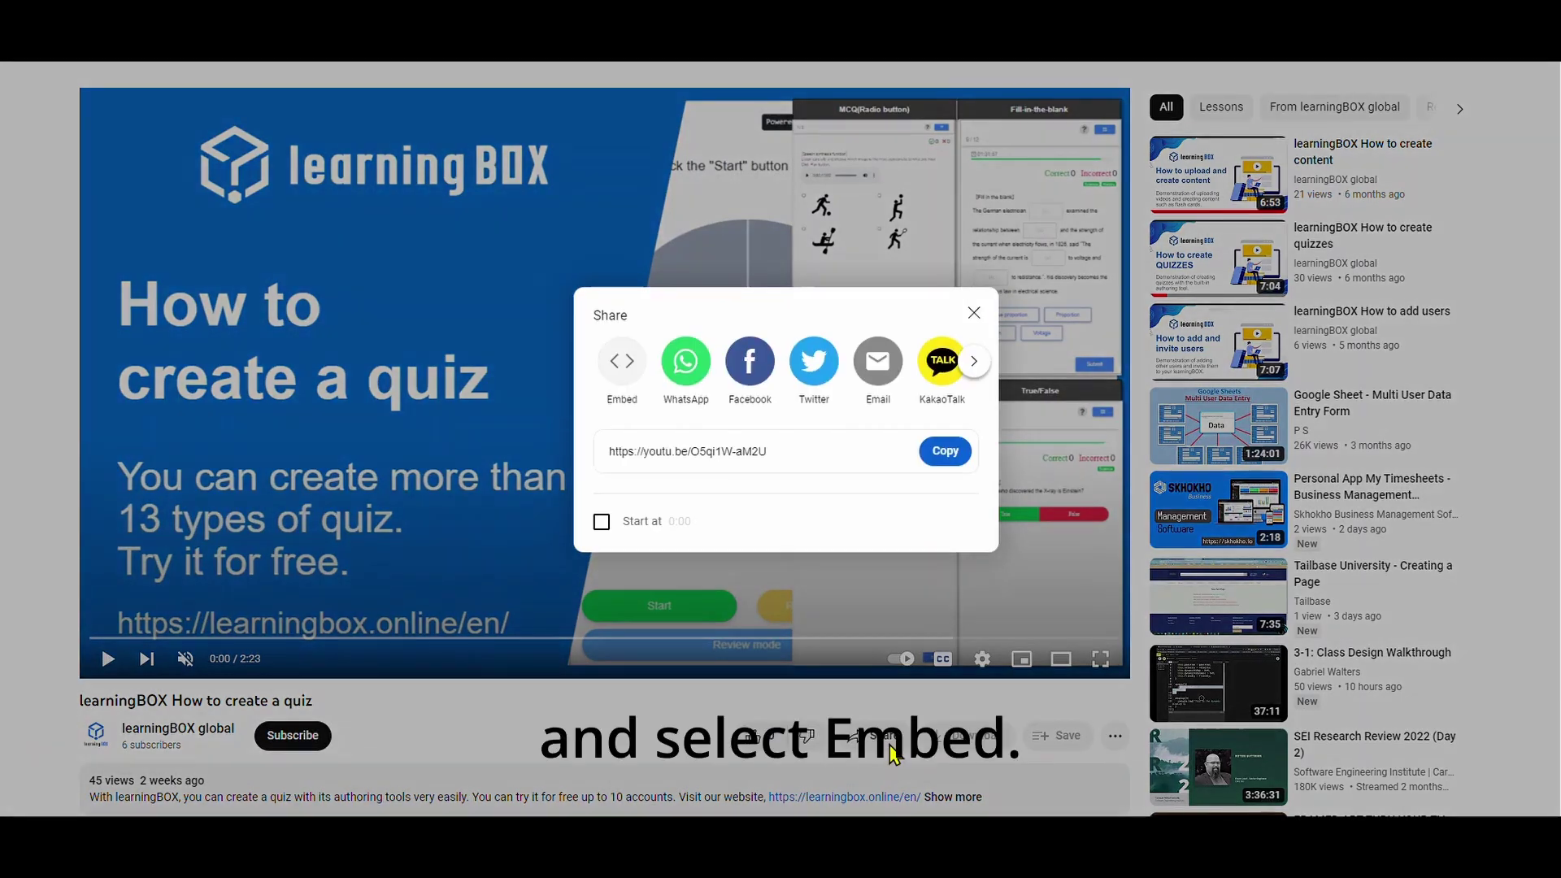
click(623, 362)
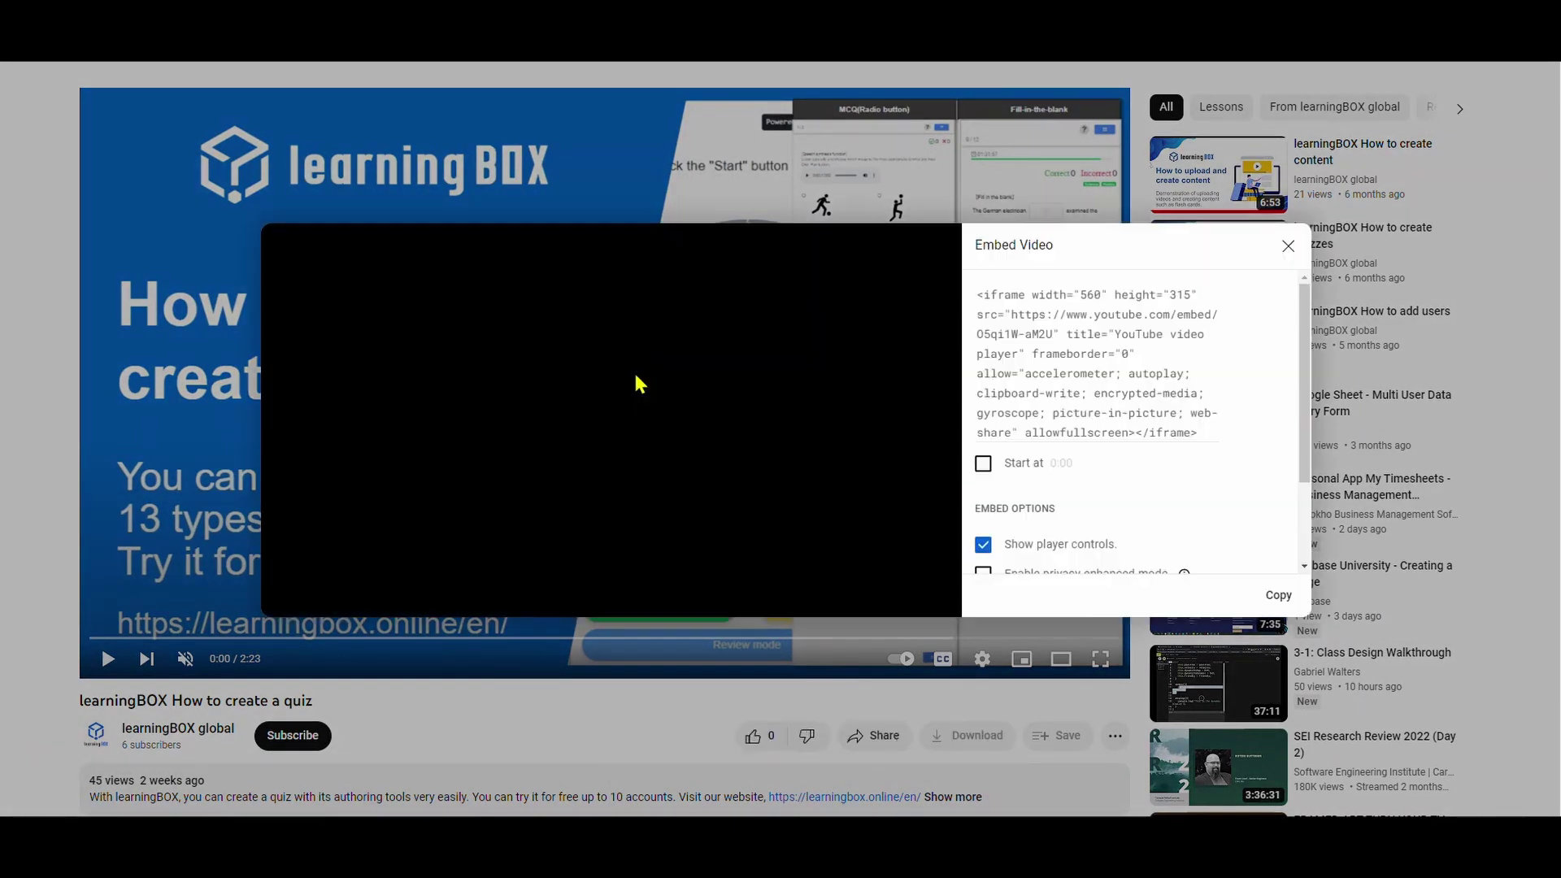
click(1097, 330)
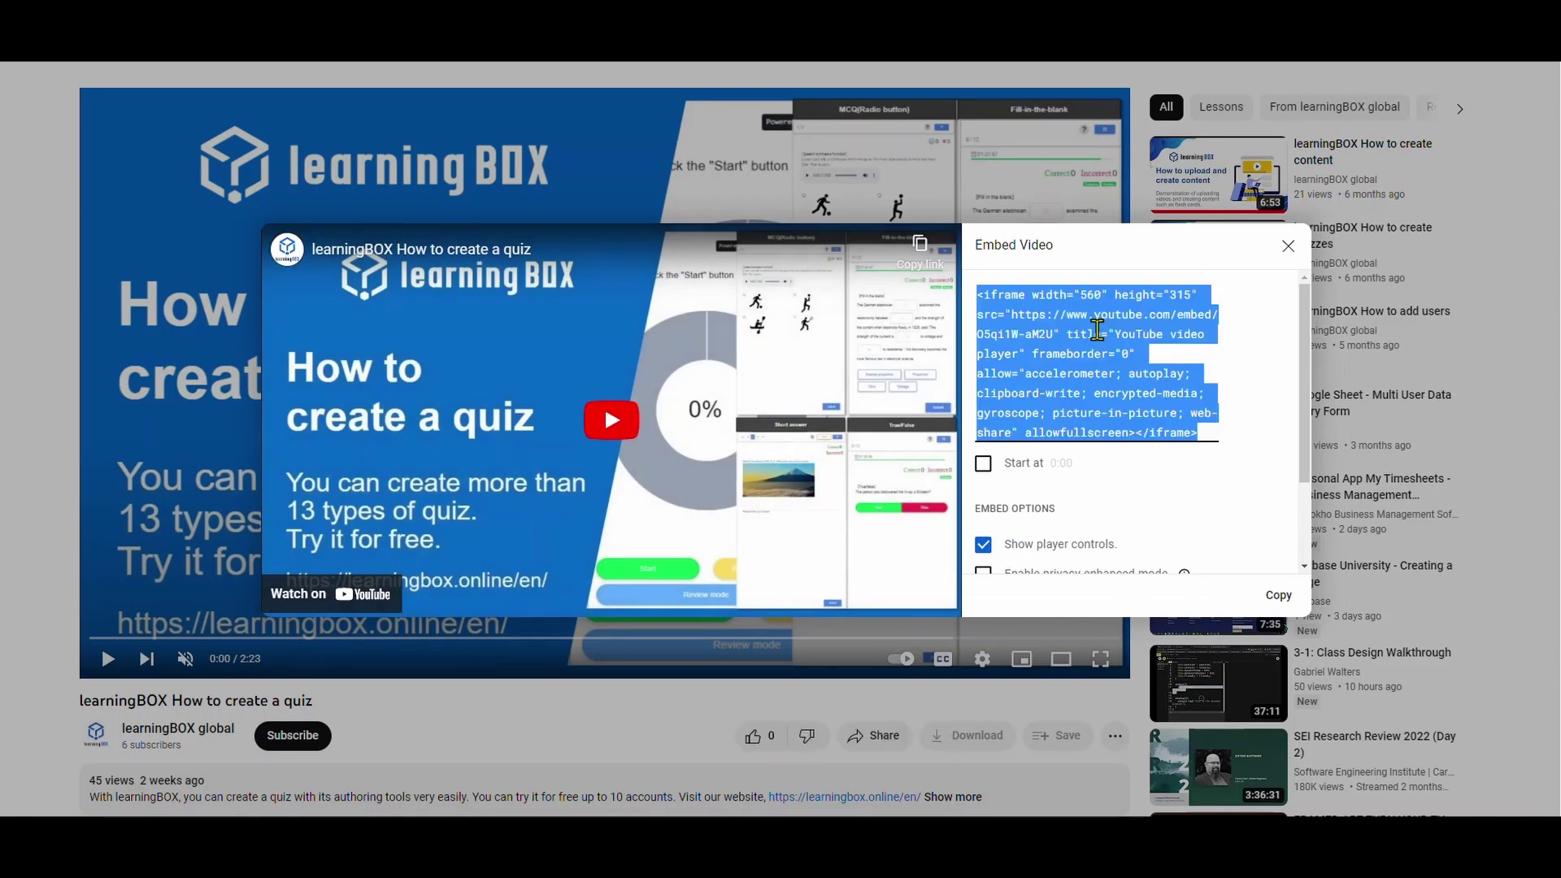
right_click(1097, 329)
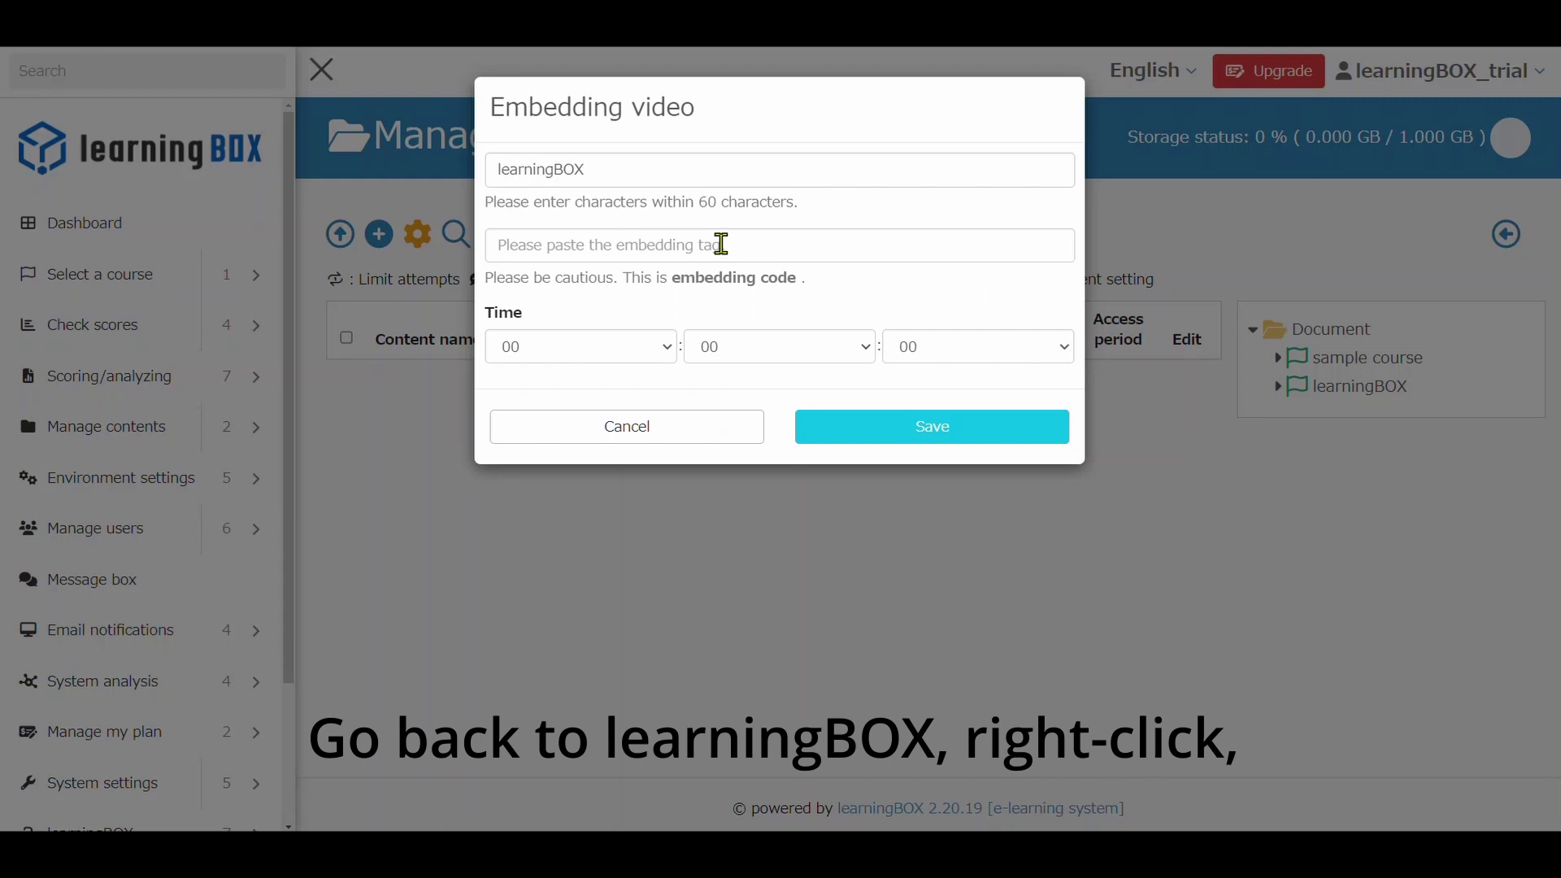
Back in learningBOX, paste the copied embed code as the embedding tag and save the embedded video
click(722, 244)
right_click(721, 244)
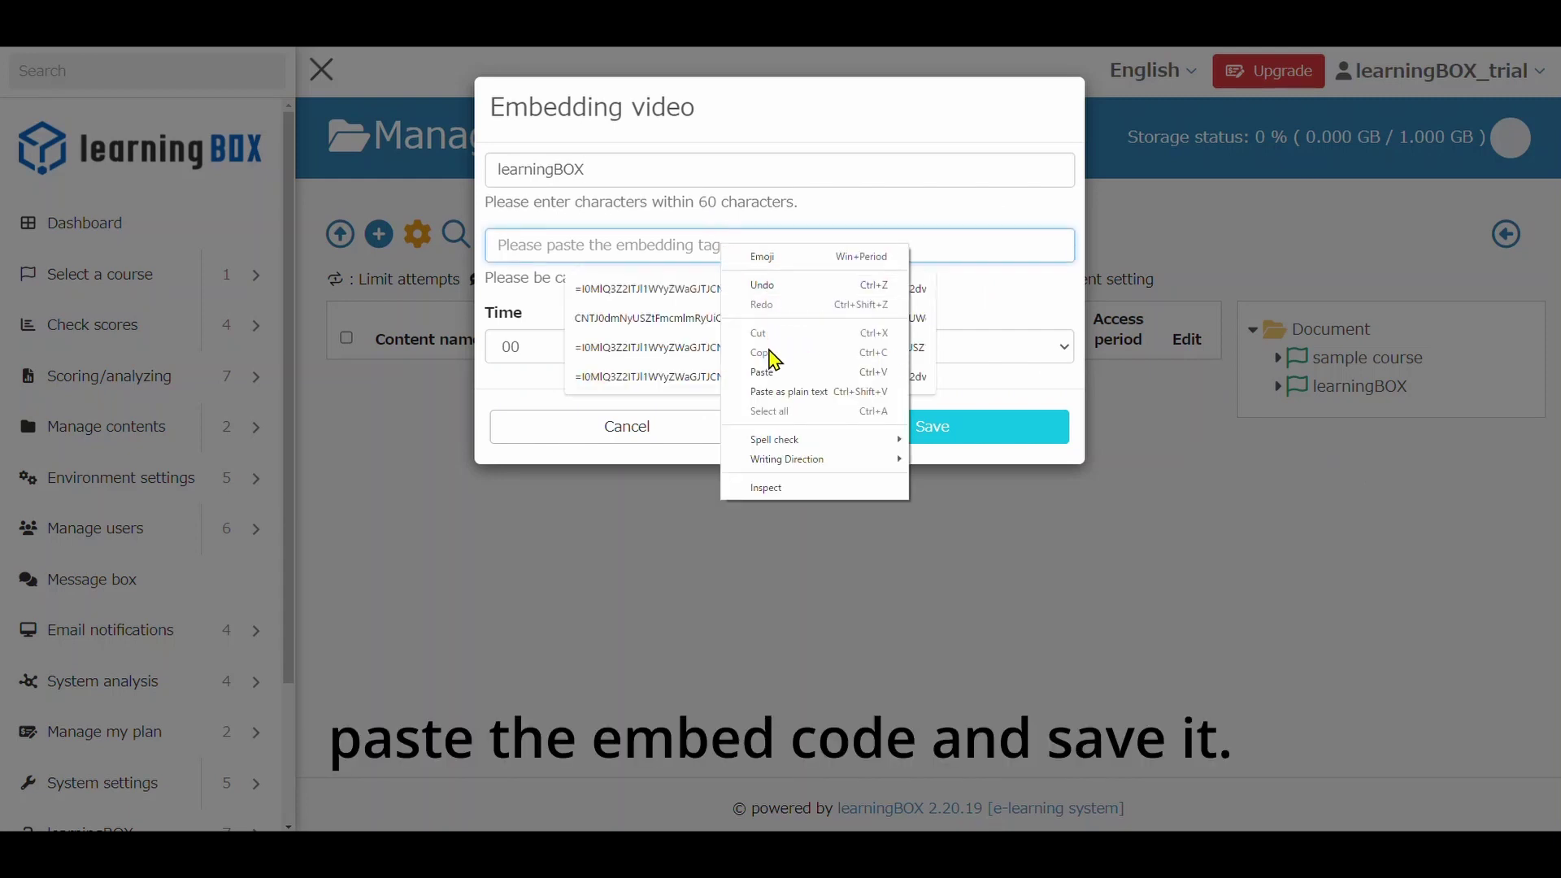
click(764, 371)
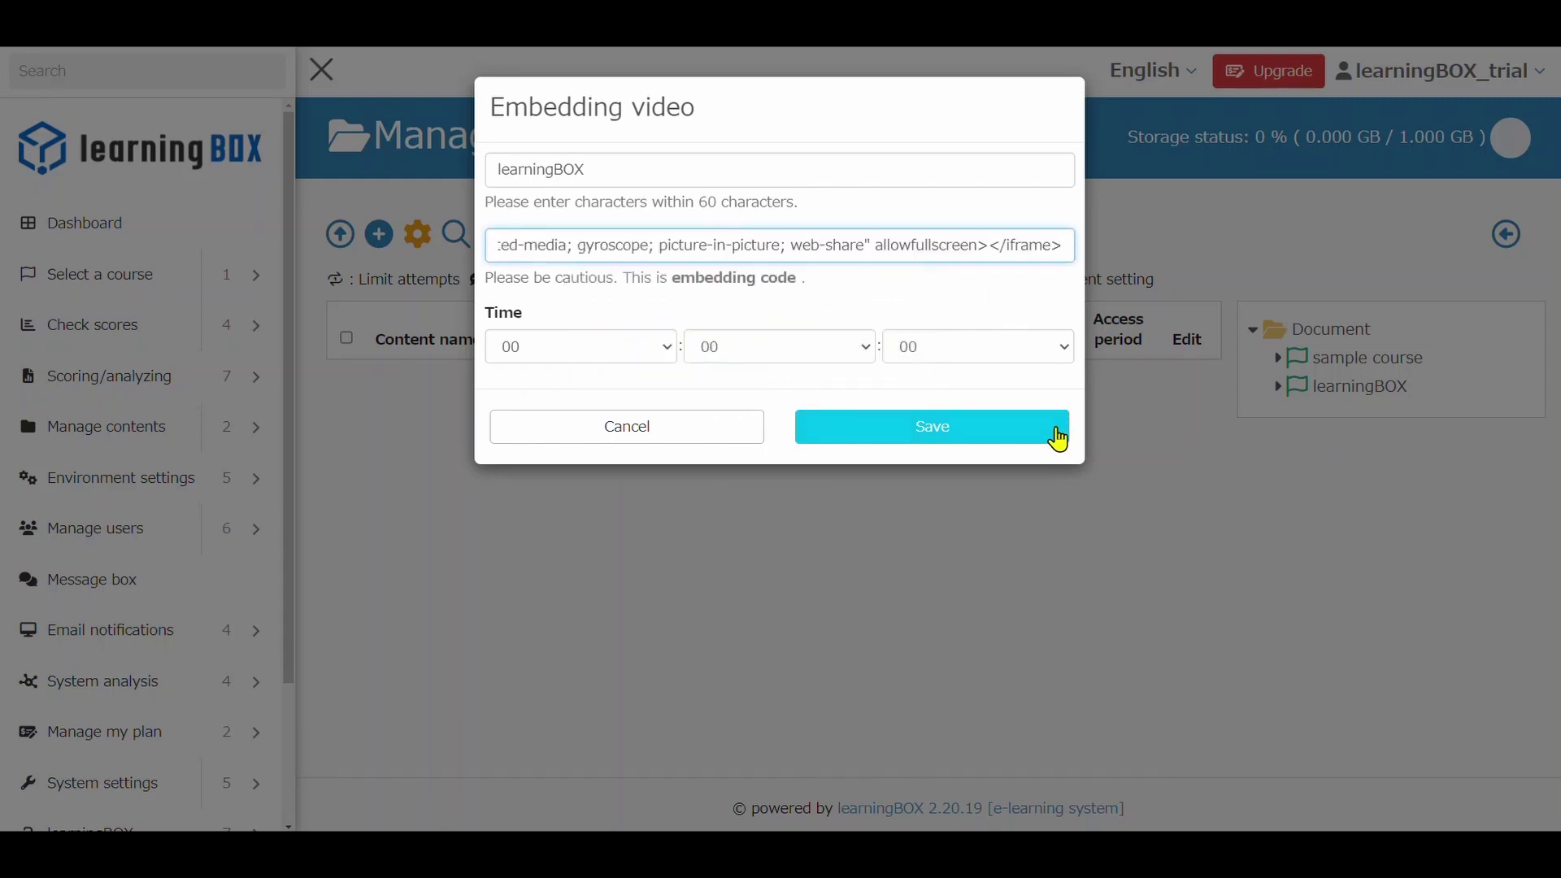
click(1058, 433)
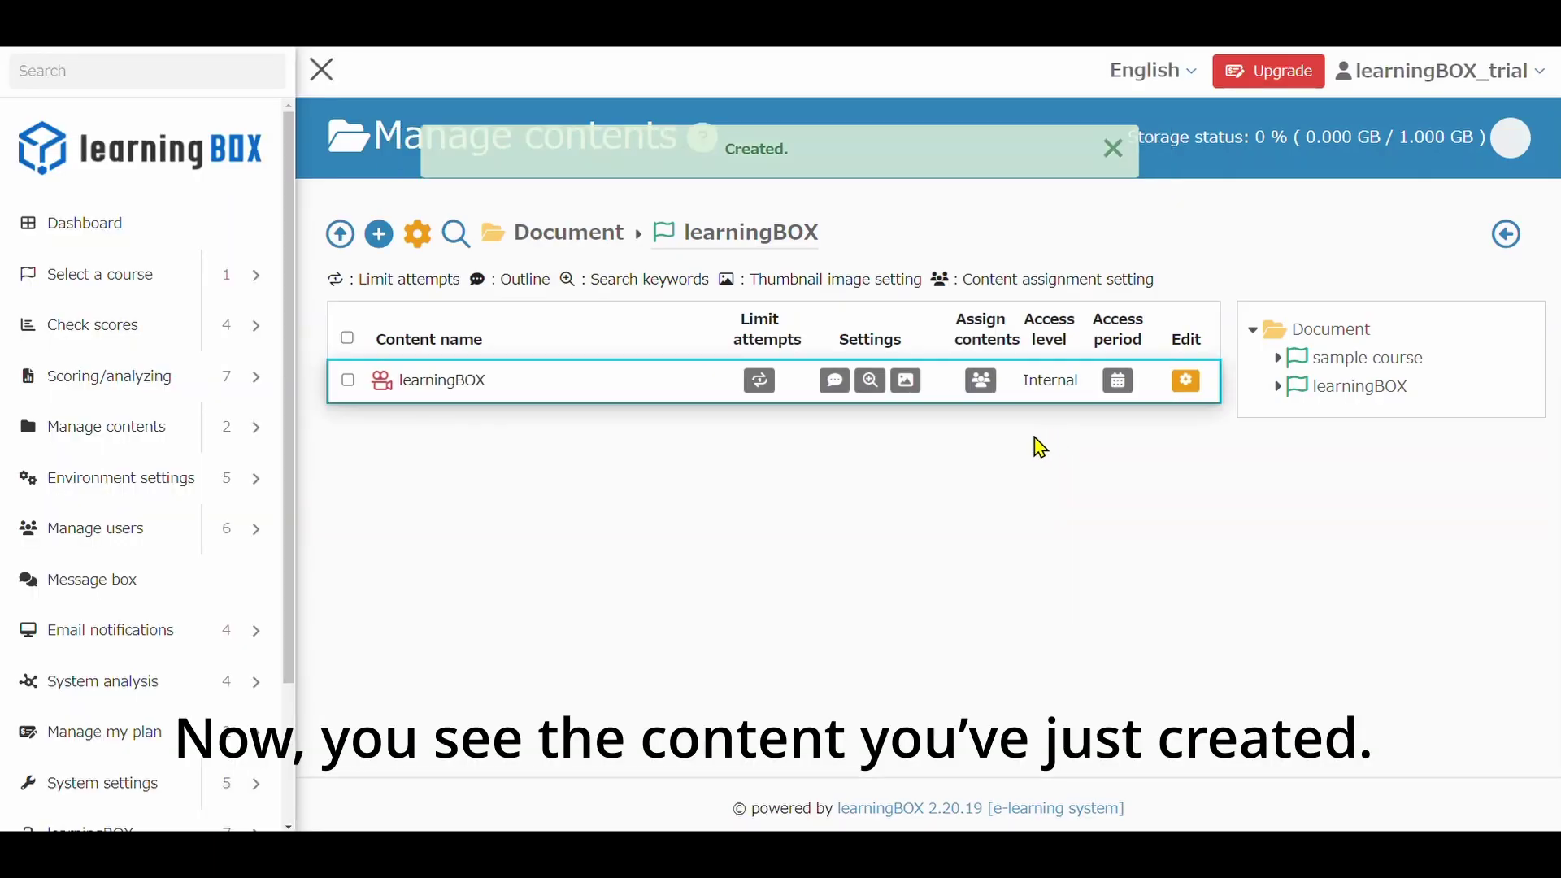
Preview the embedded learningBOX video content and play it
click(613, 387)
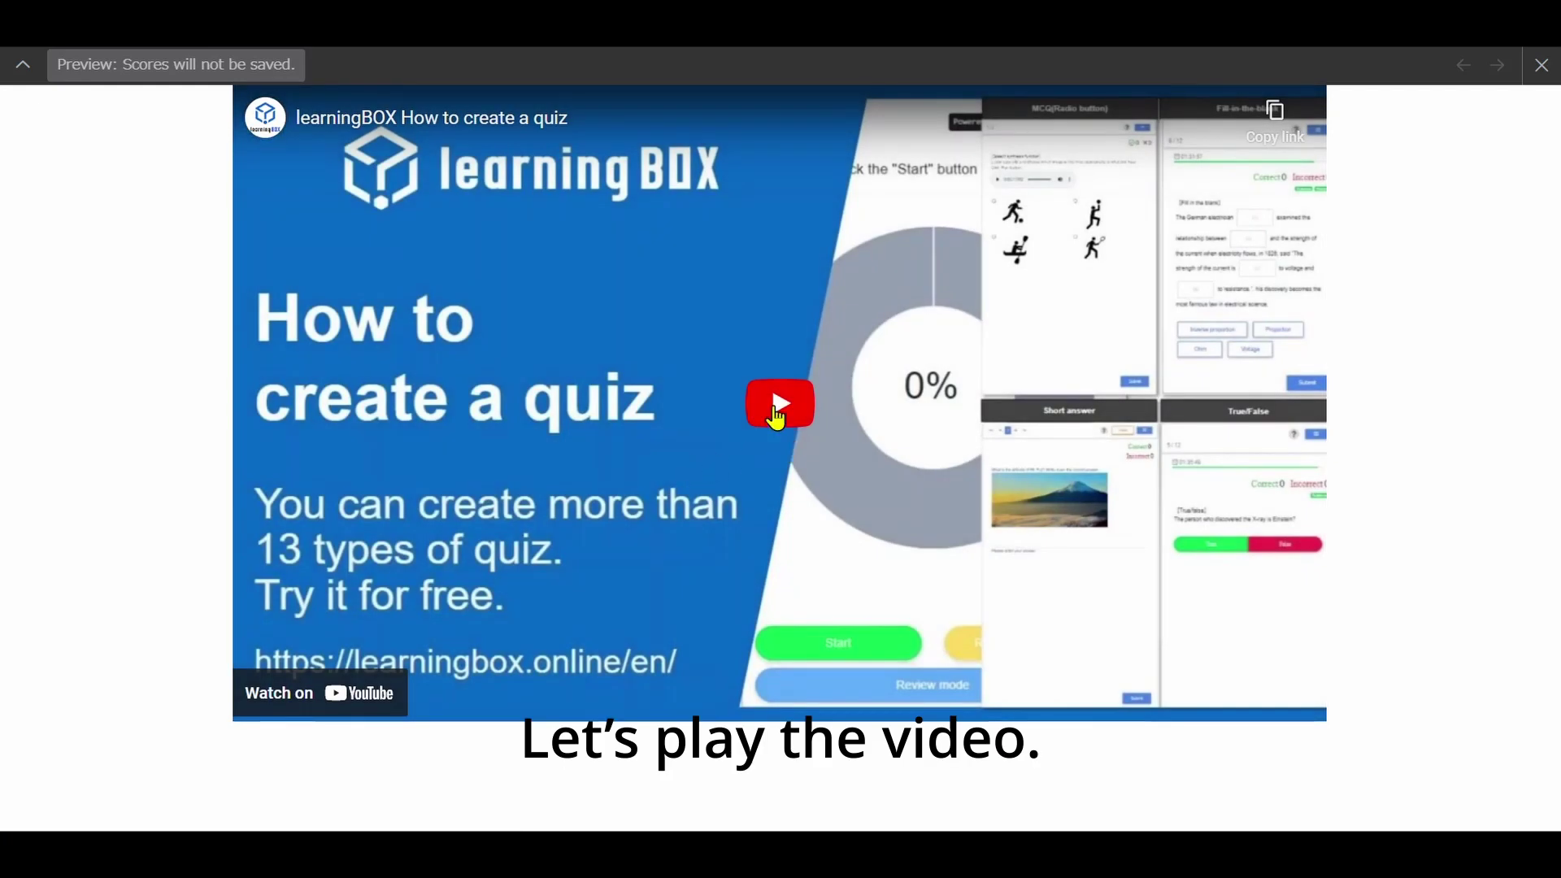
click(777, 411)
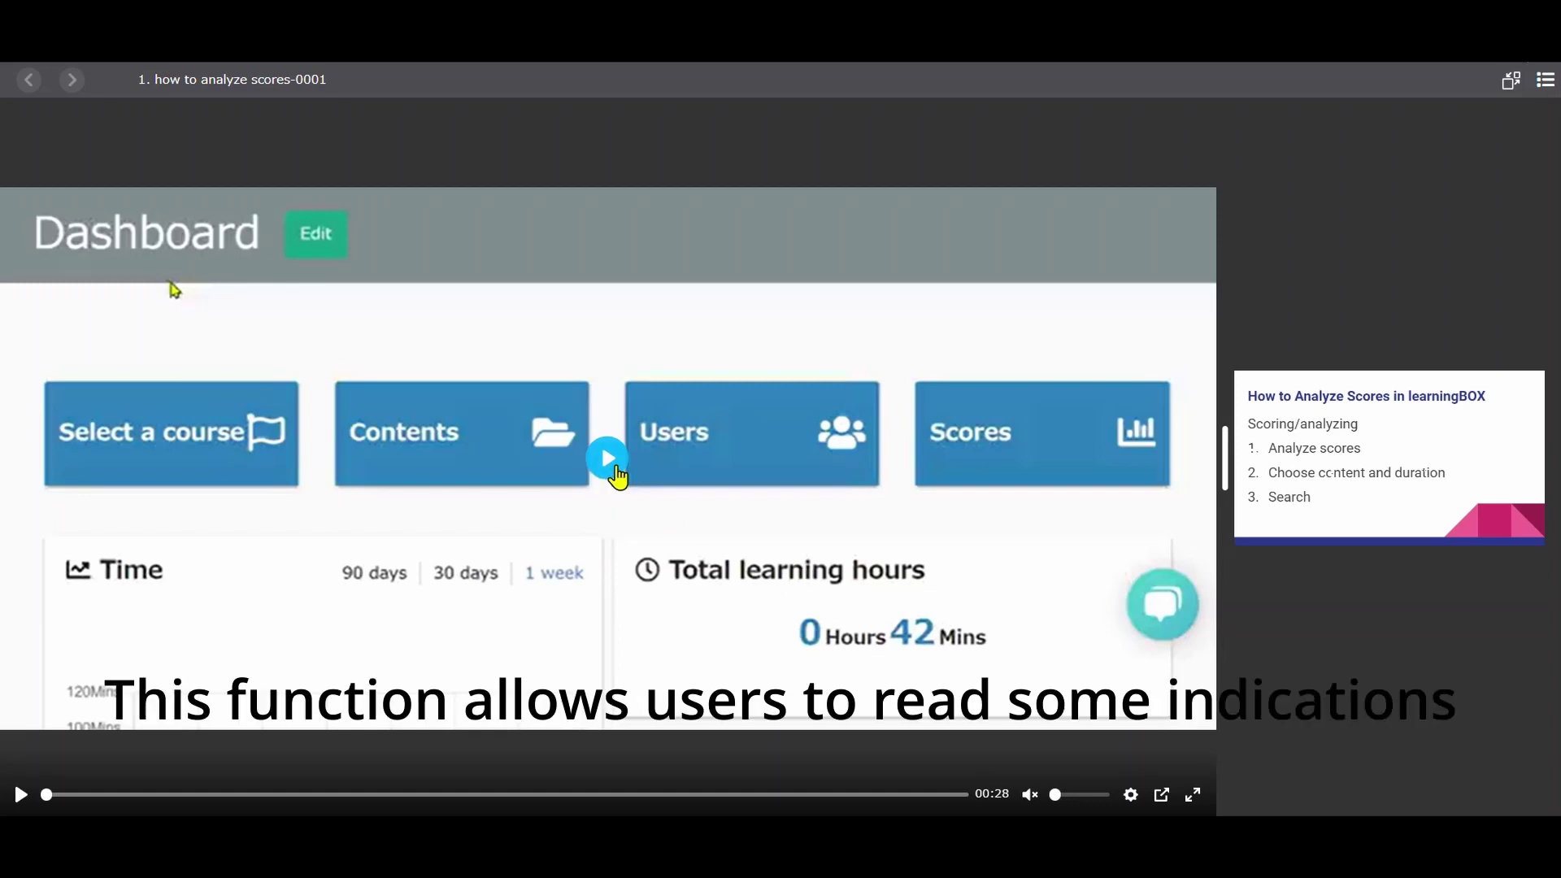
Play the "how to analyze scores" video with slides and try its slide pane width, display settings and timeline list
click(610, 464)
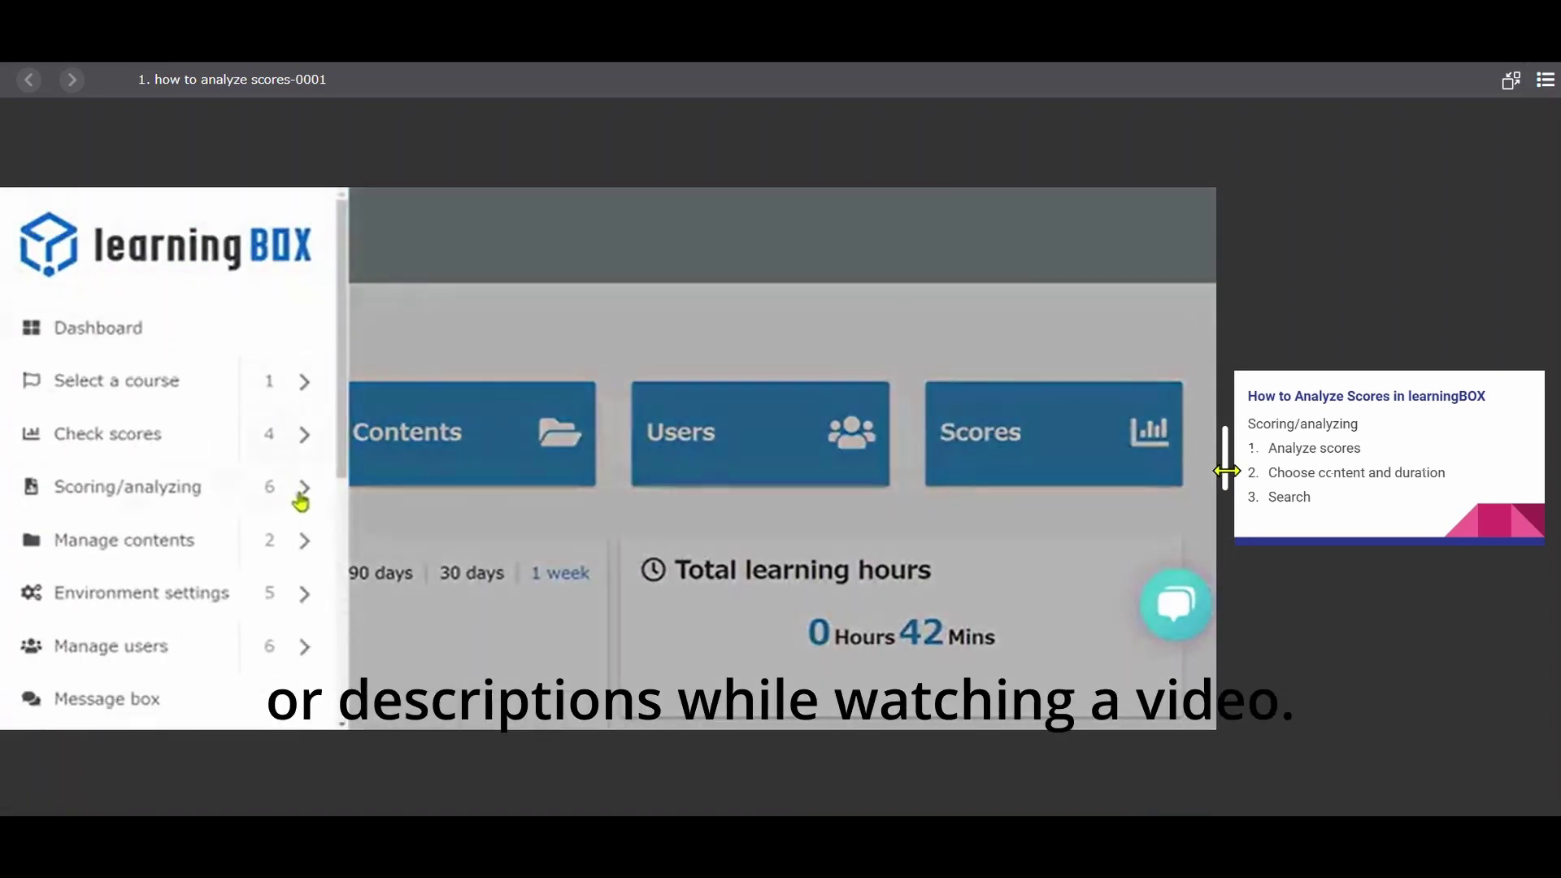
drag(1225, 472, 865, 560)
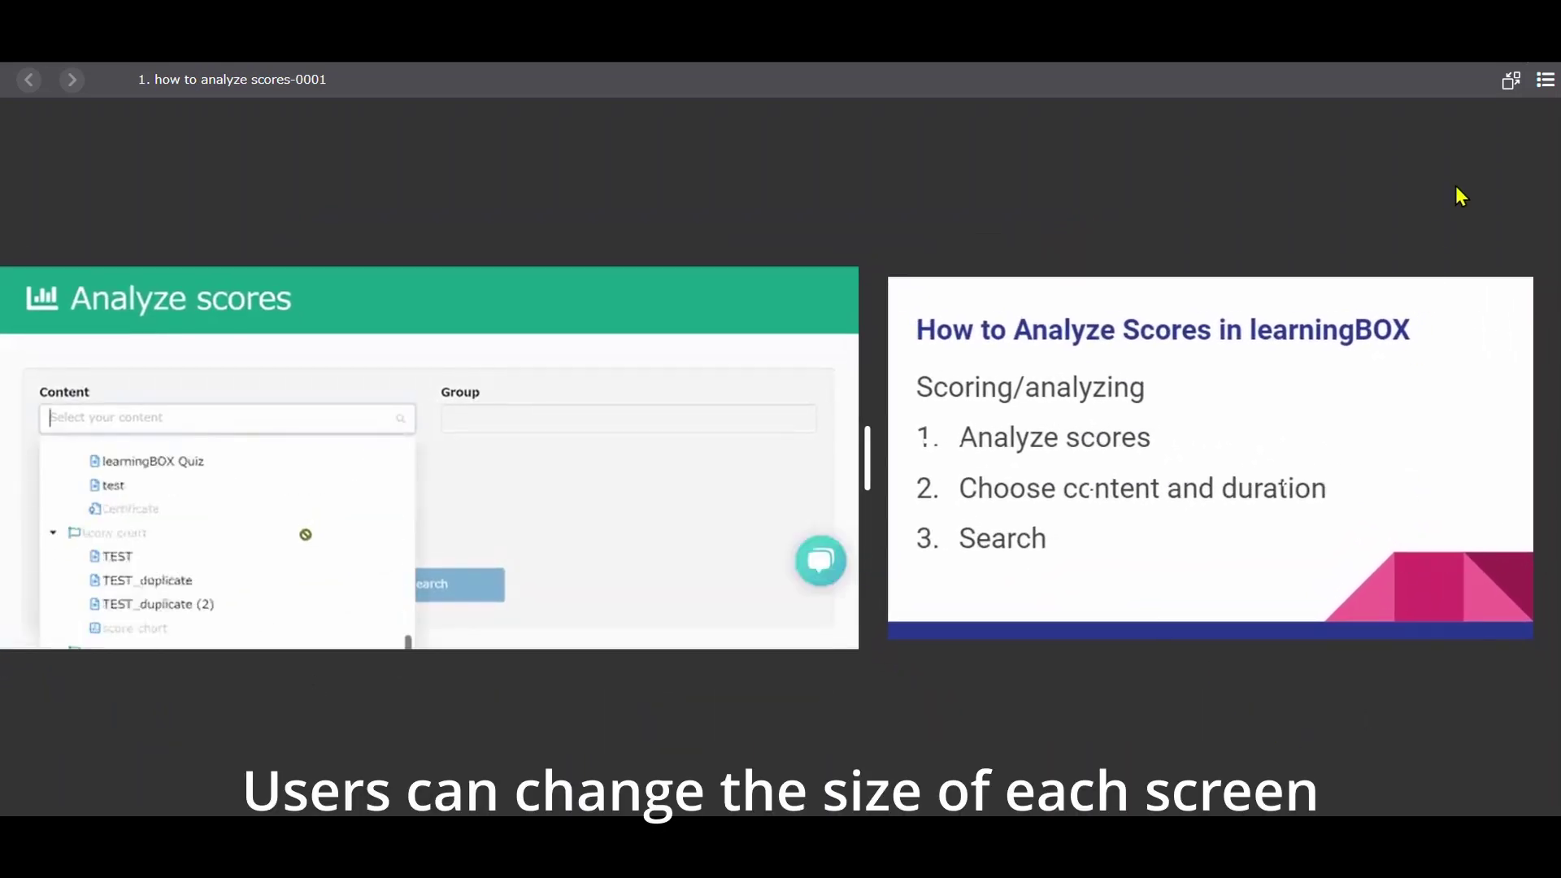
click(1508, 84)
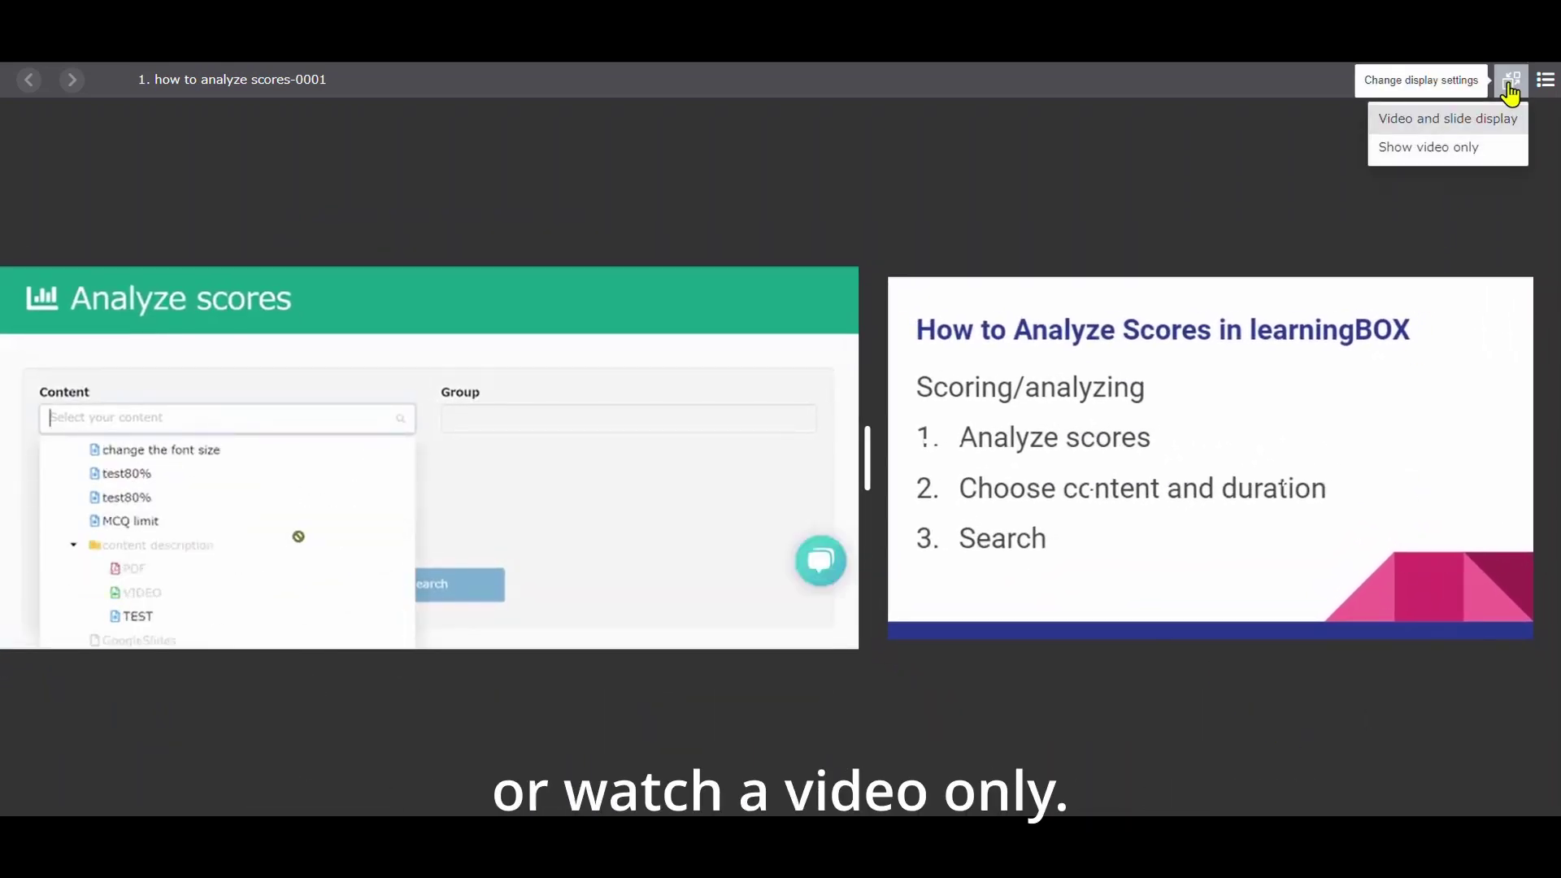
click(1506, 147)
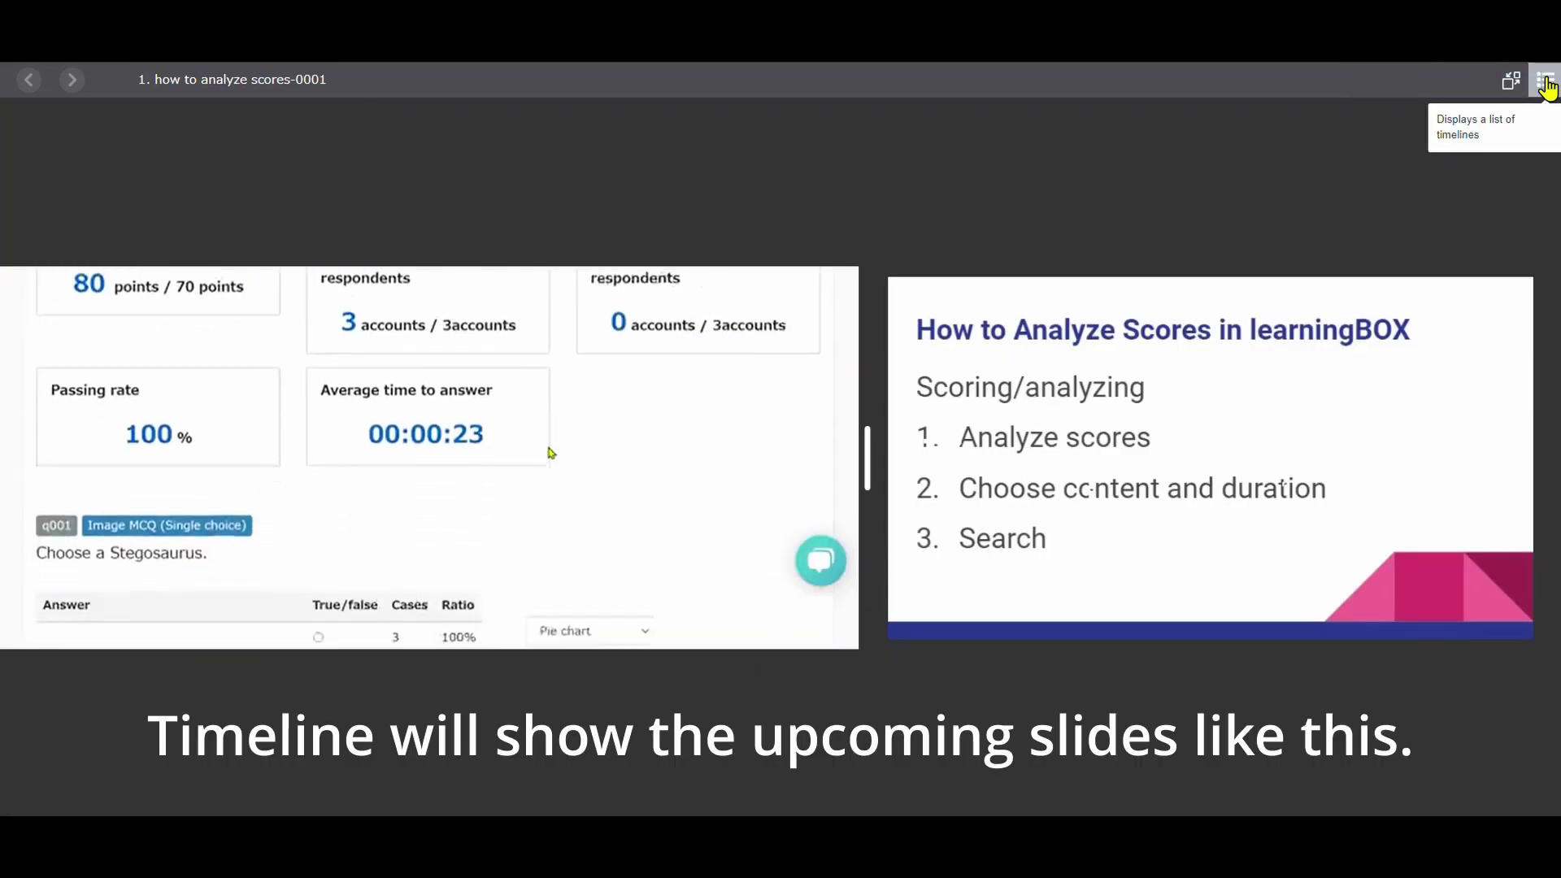
click(1546, 82)
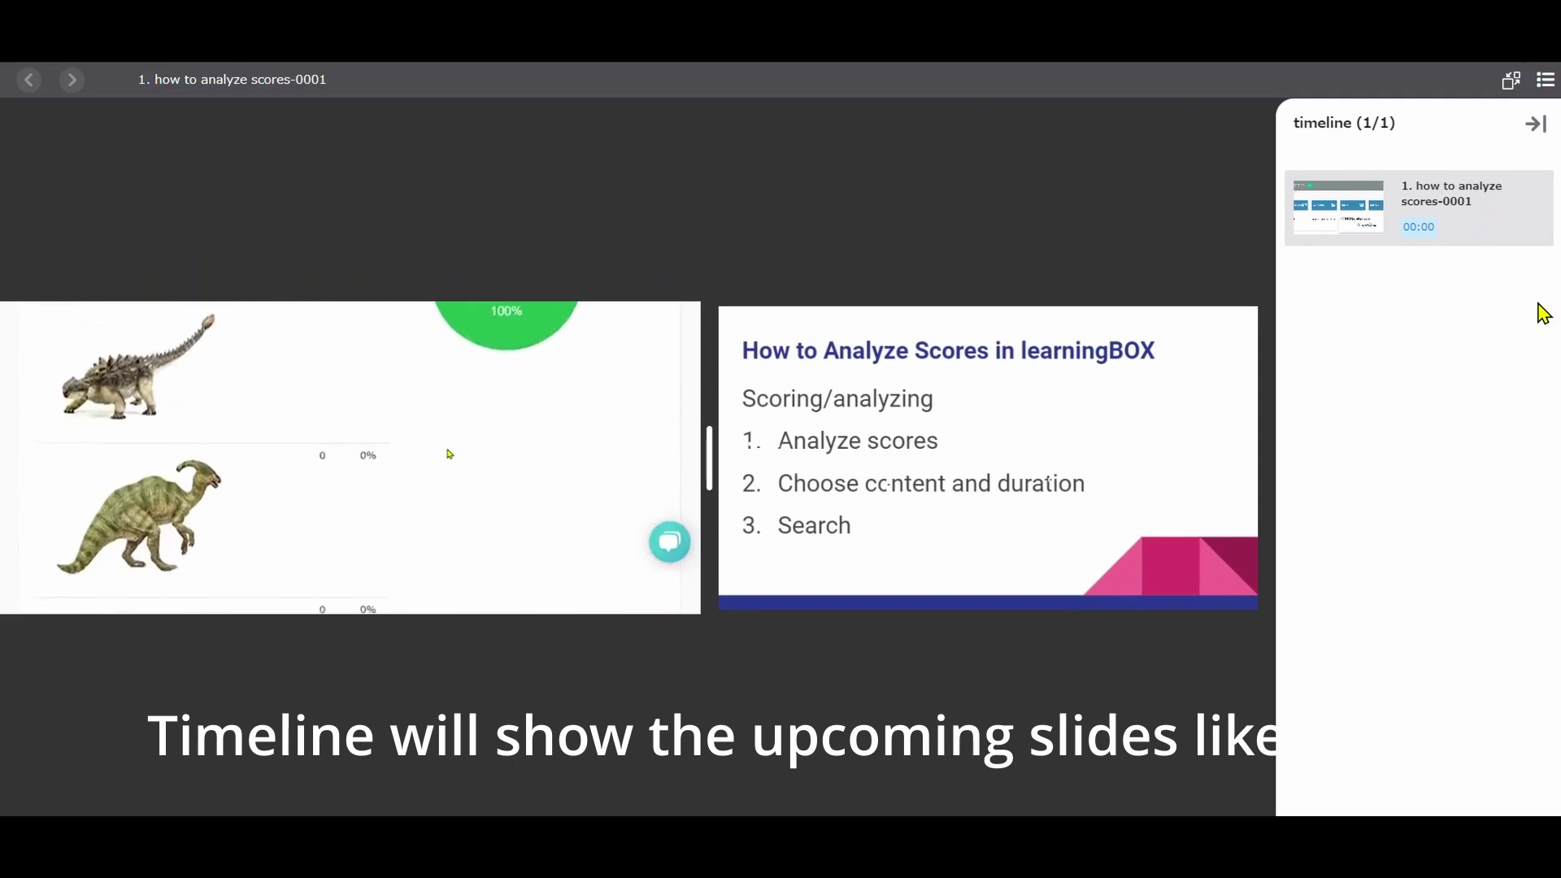
click(1544, 85)
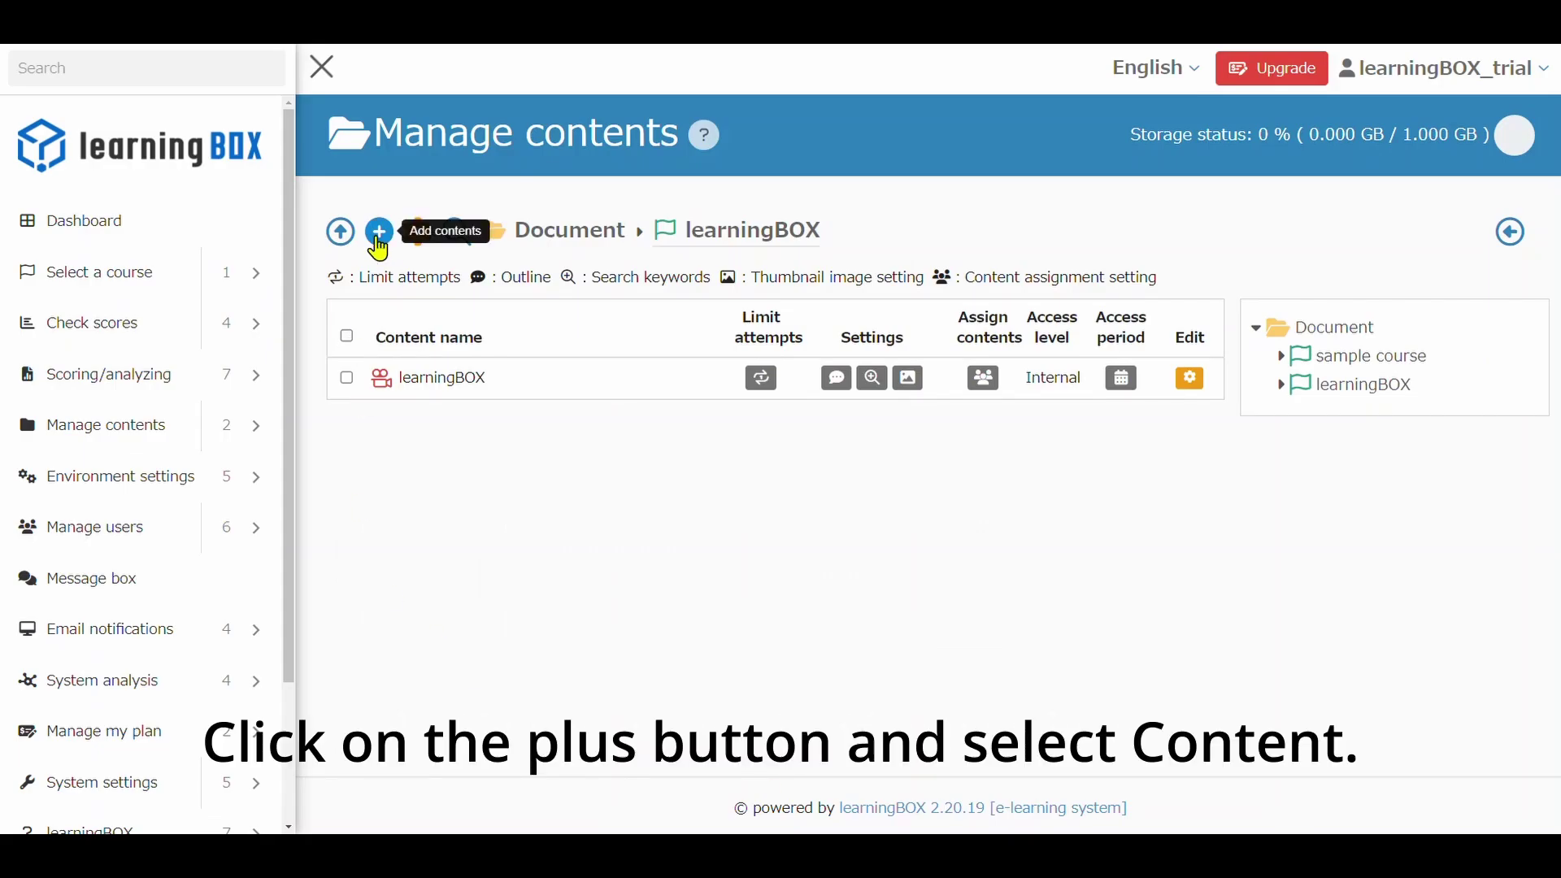
Start adding a video content item to the learningBOX course
click(379, 232)
mouse_move(390, 301)
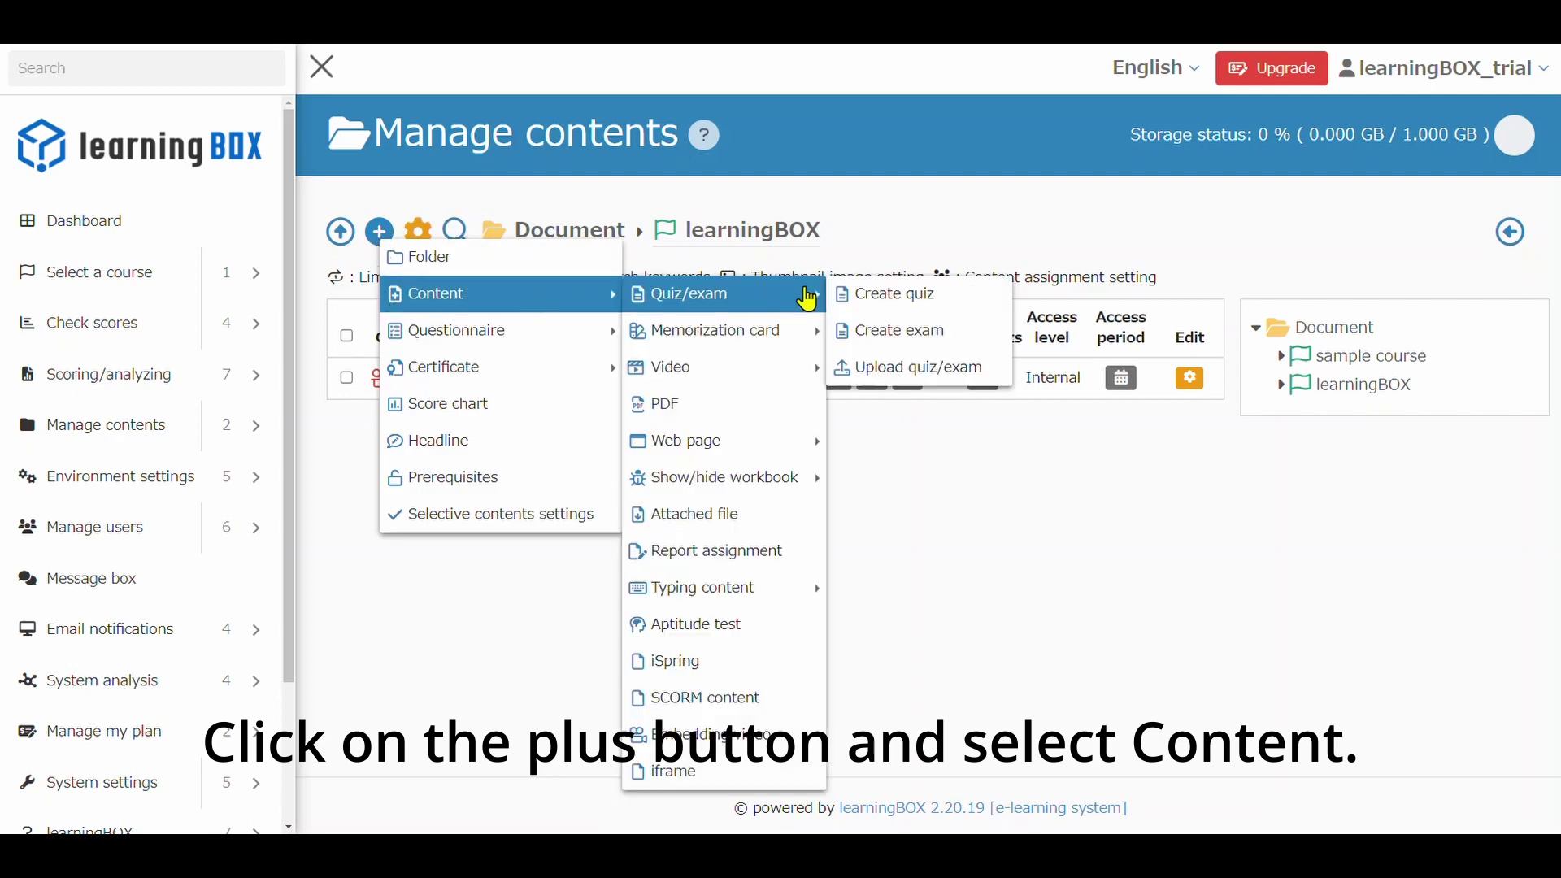
mouse_move(805, 368)
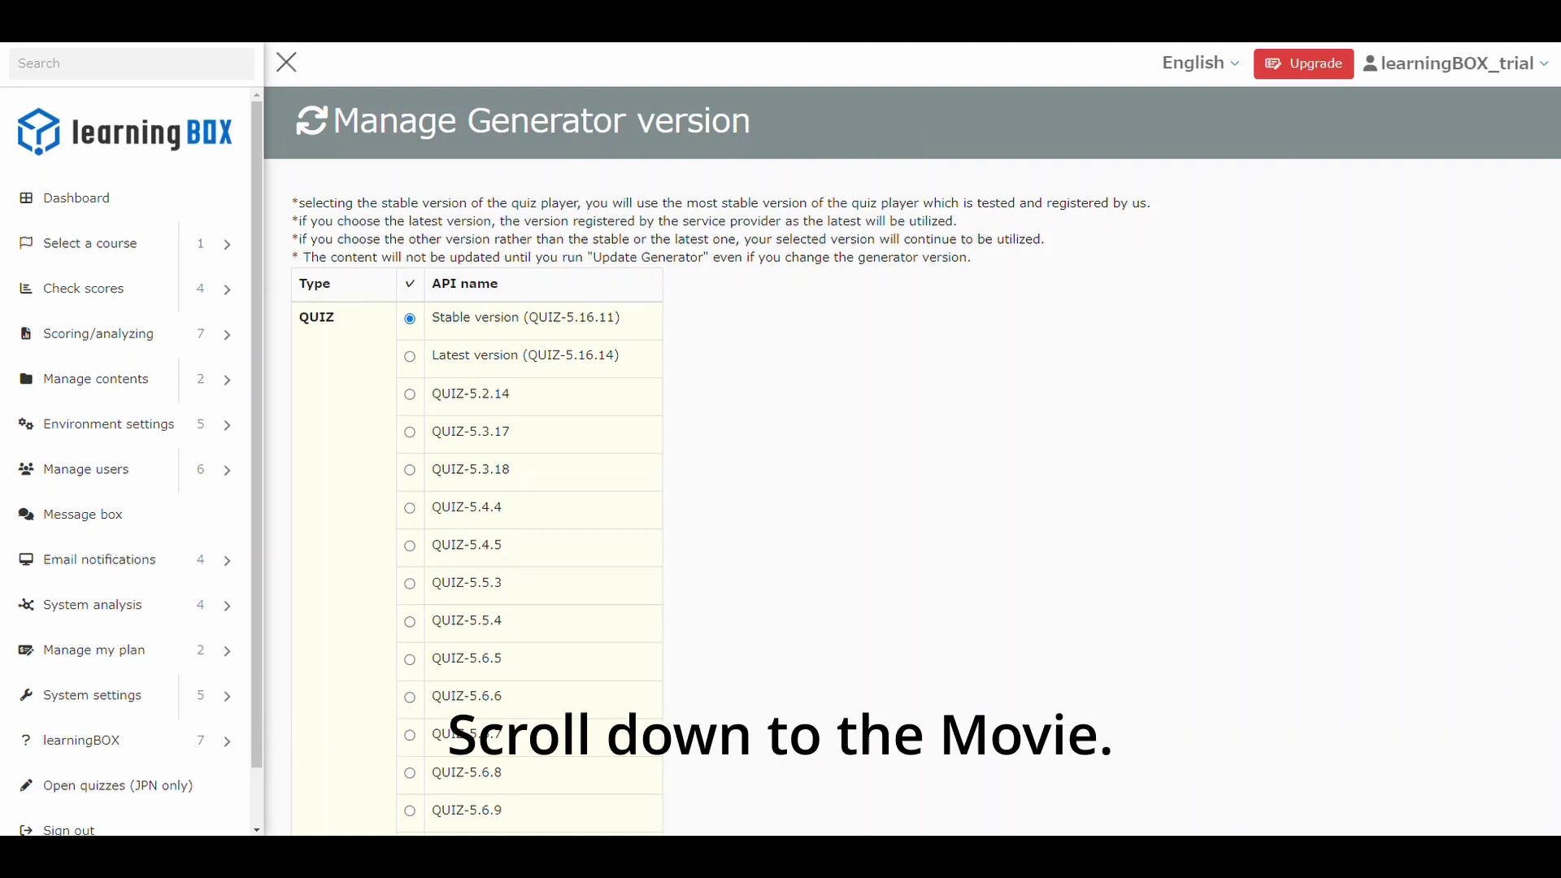
Set the generator version for the MOVIE type to MOVIE-3.0.0
scroll(677, 456, down, 15)
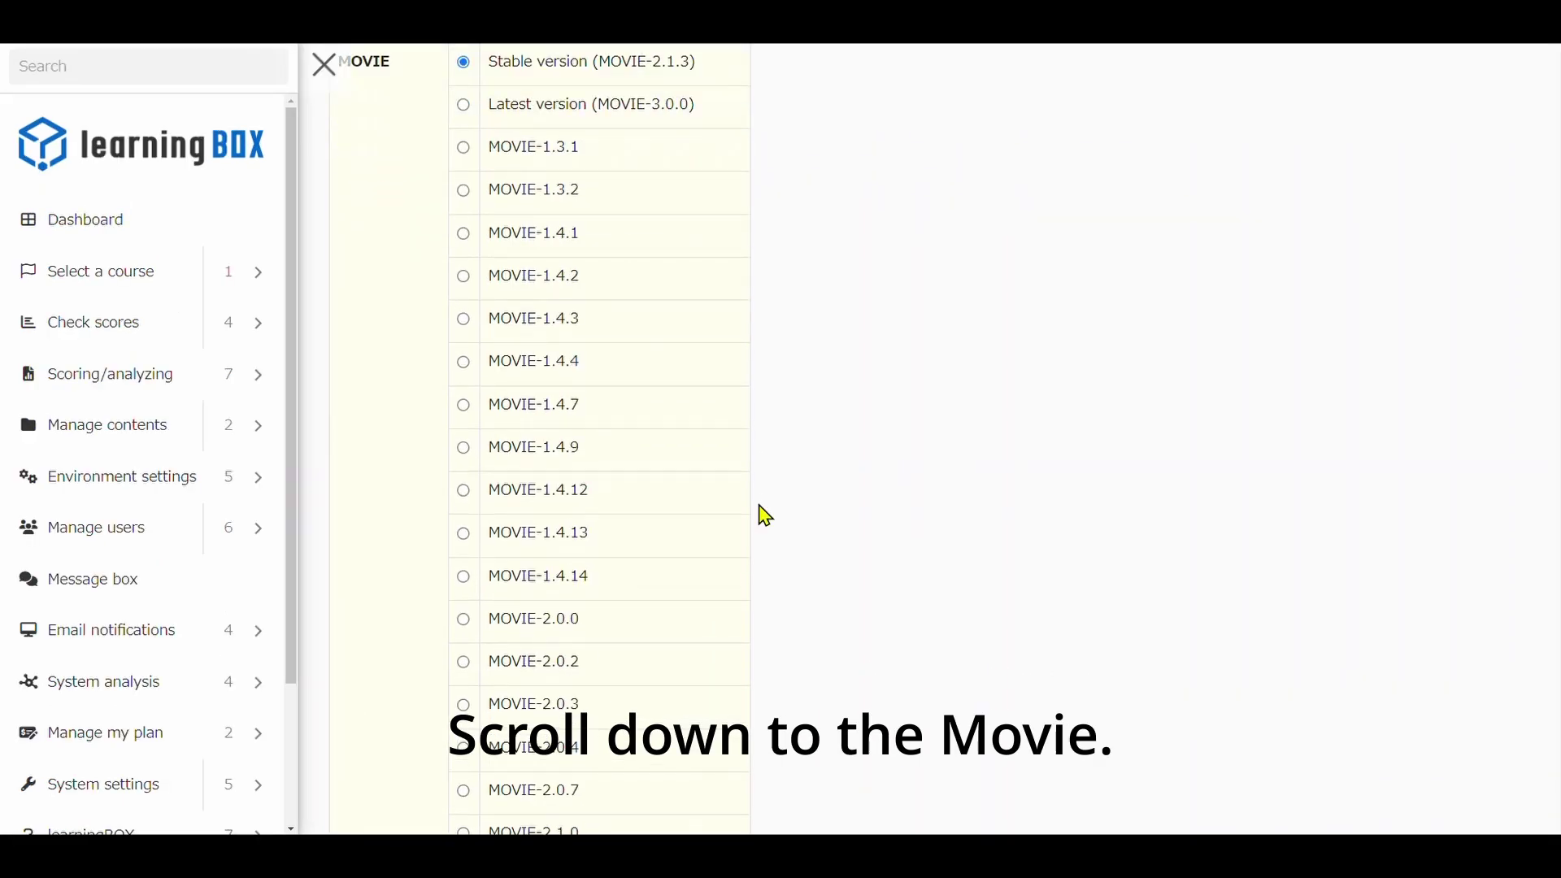
scroll(766, 516, down, 6)
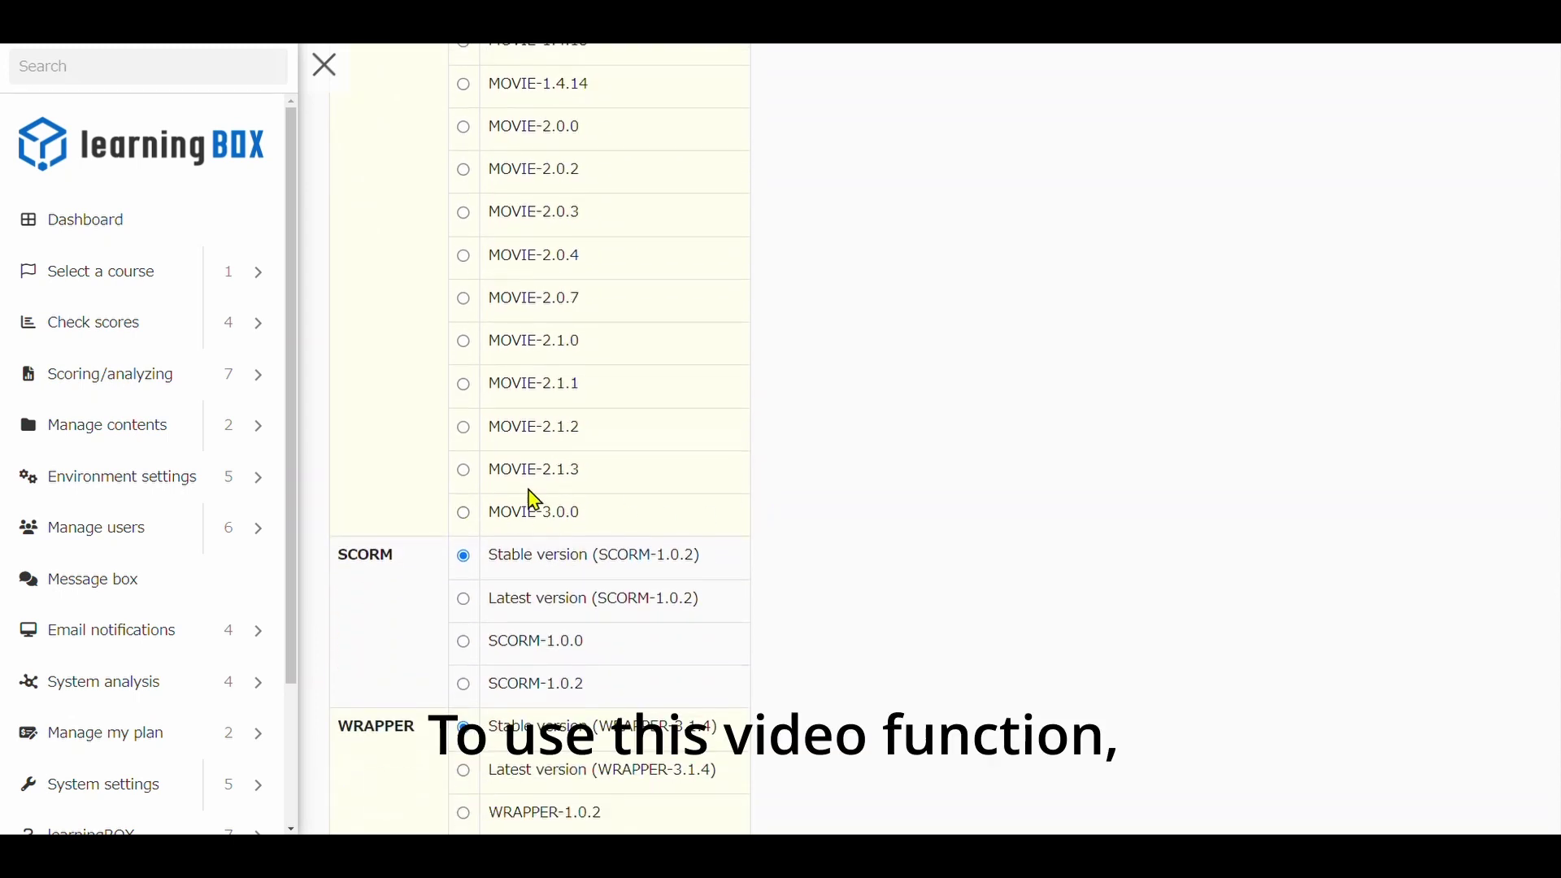
scroll(743, 501, down, 10)
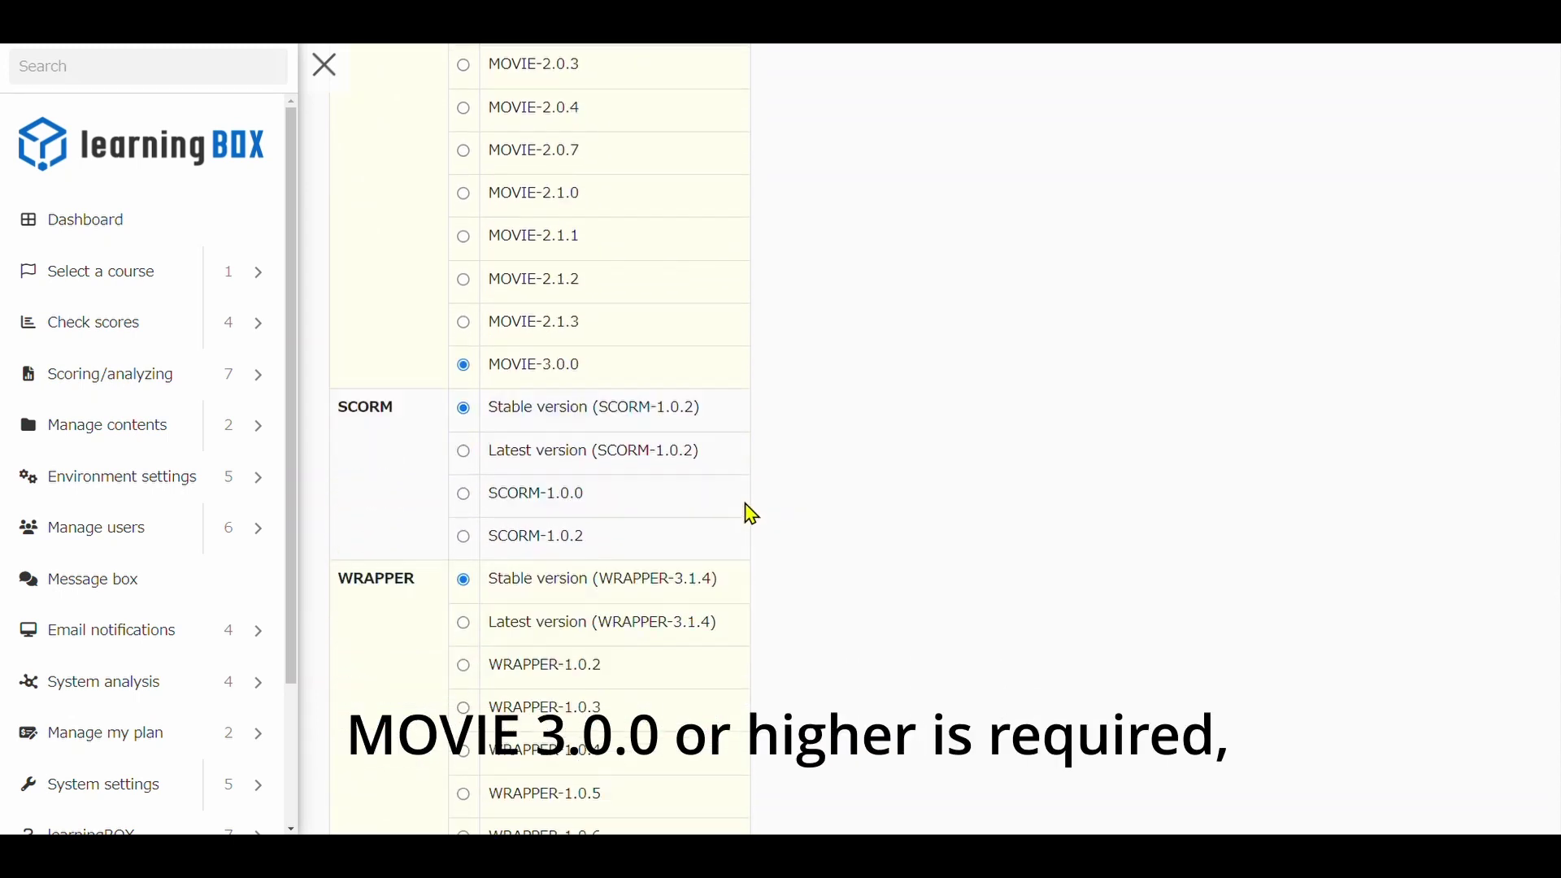
click(429, 711)
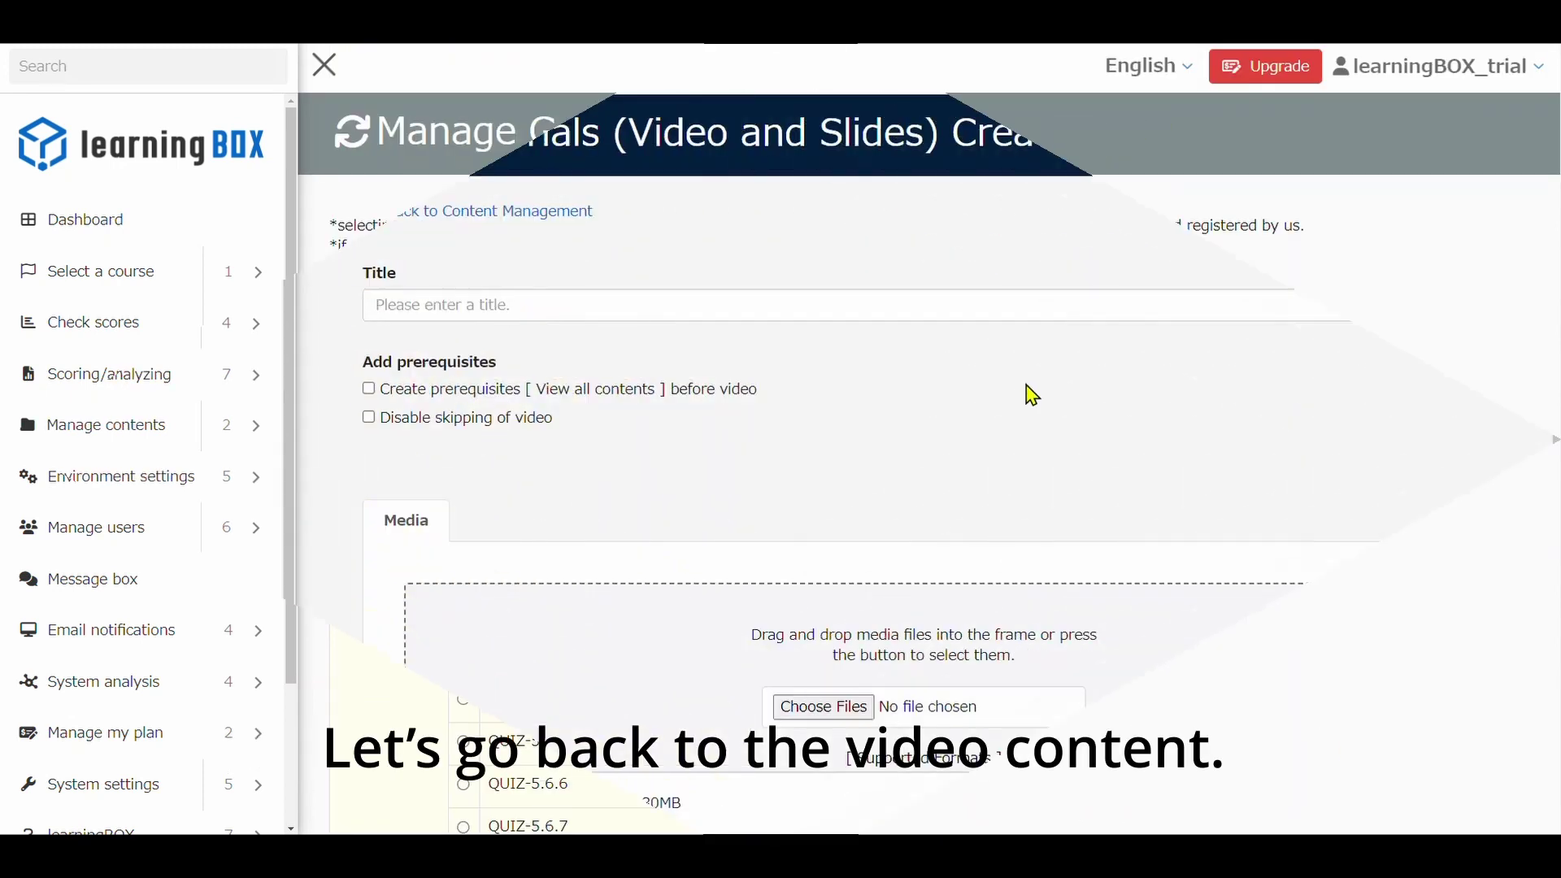
Title the new video and slides material Pricing in the creation form
click(636, 303)
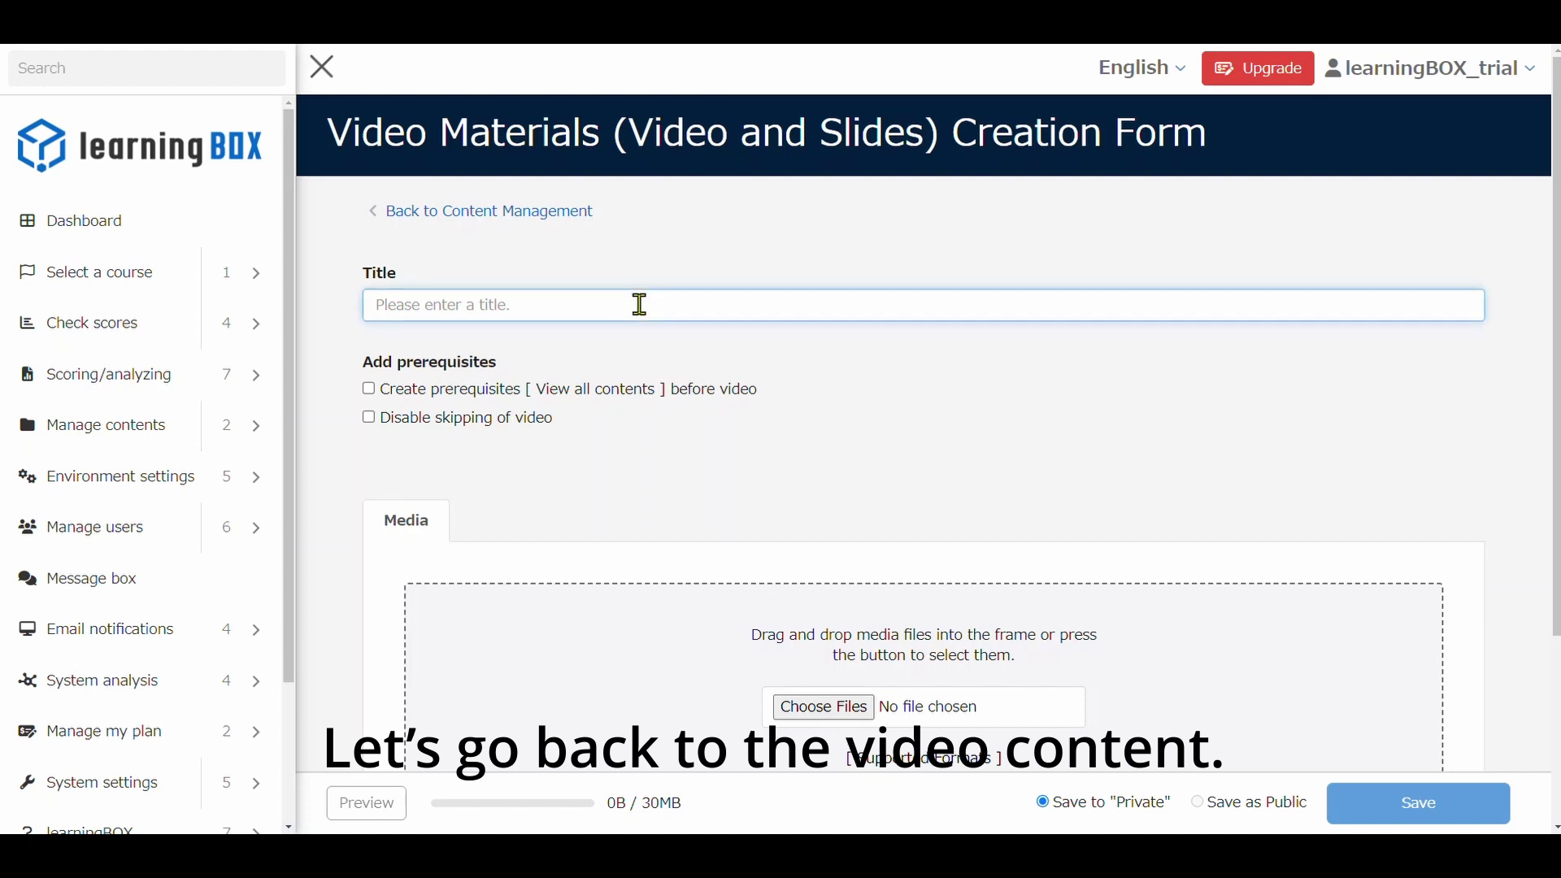
text(Pr)
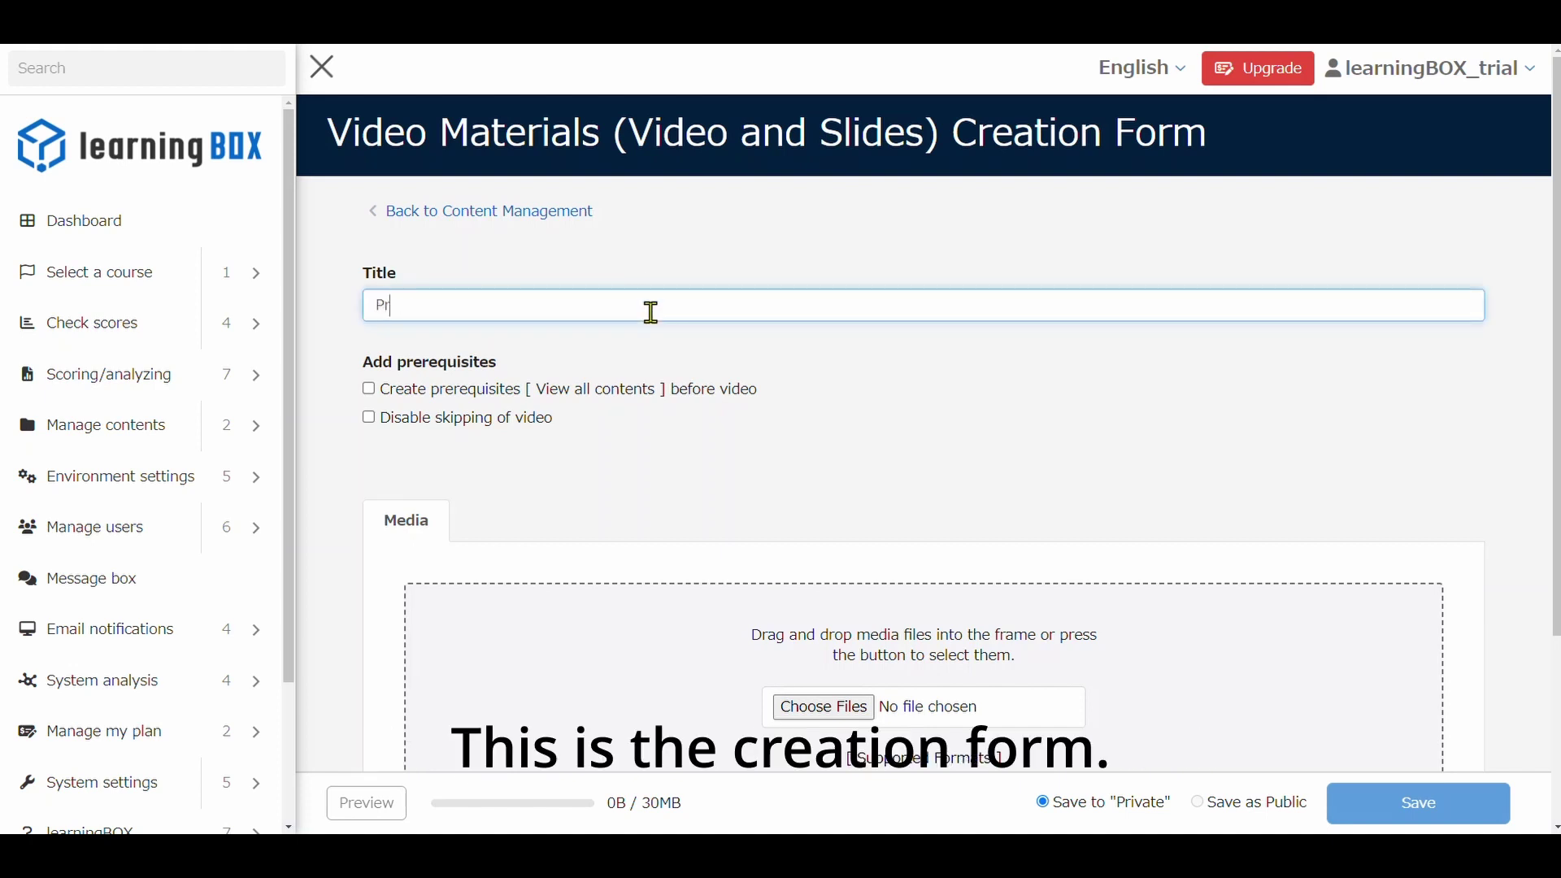
text(icing)
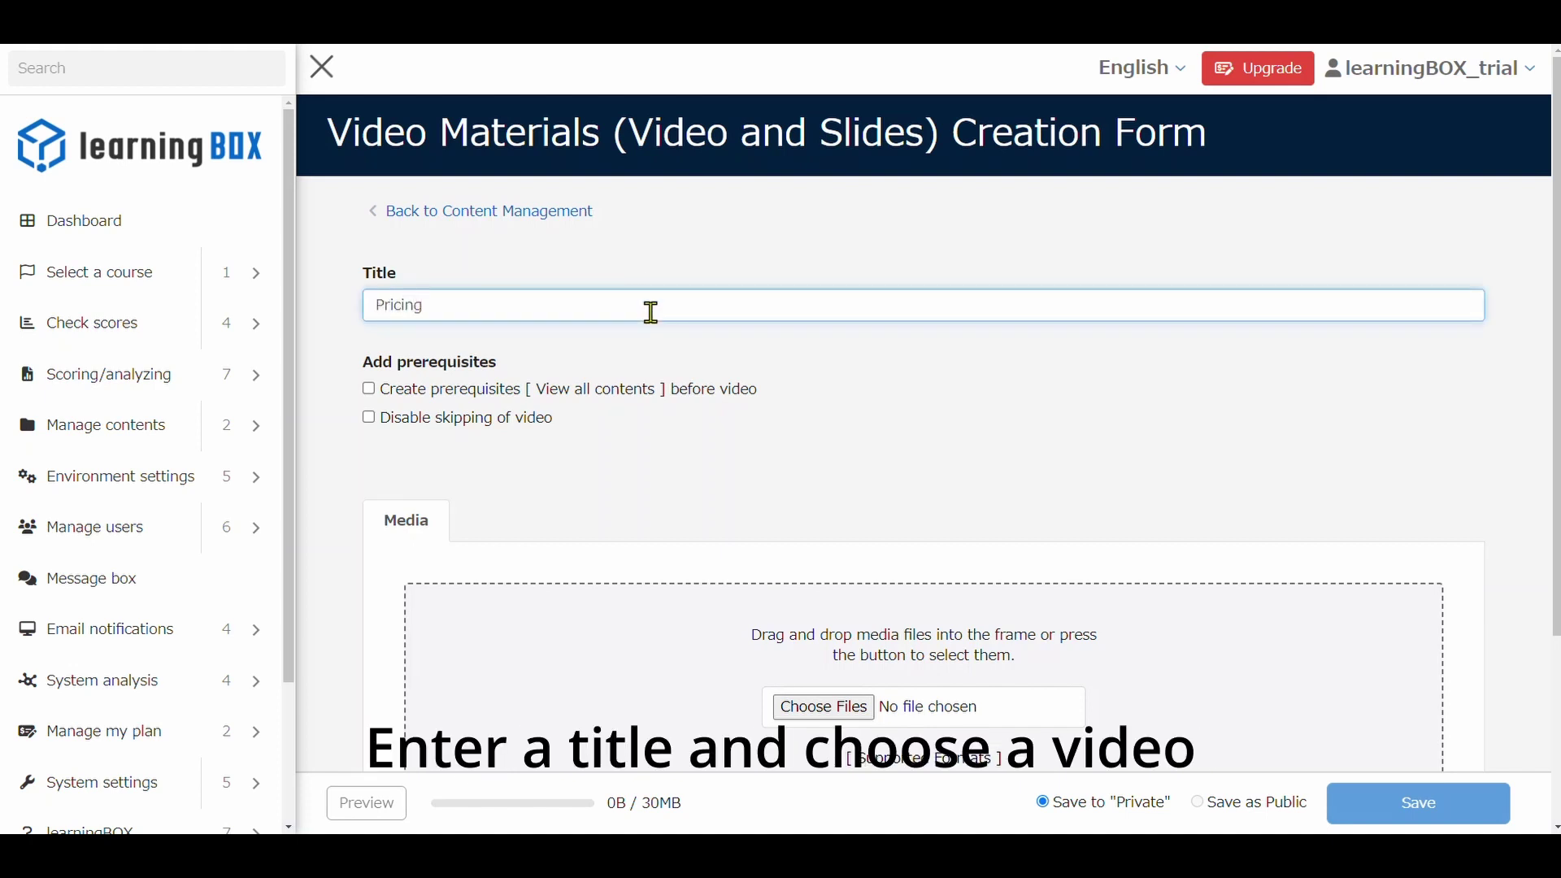
Add the video file 25cents per month.mp4 as media and open the slide upload area
scroll(773, 388, down, 3)
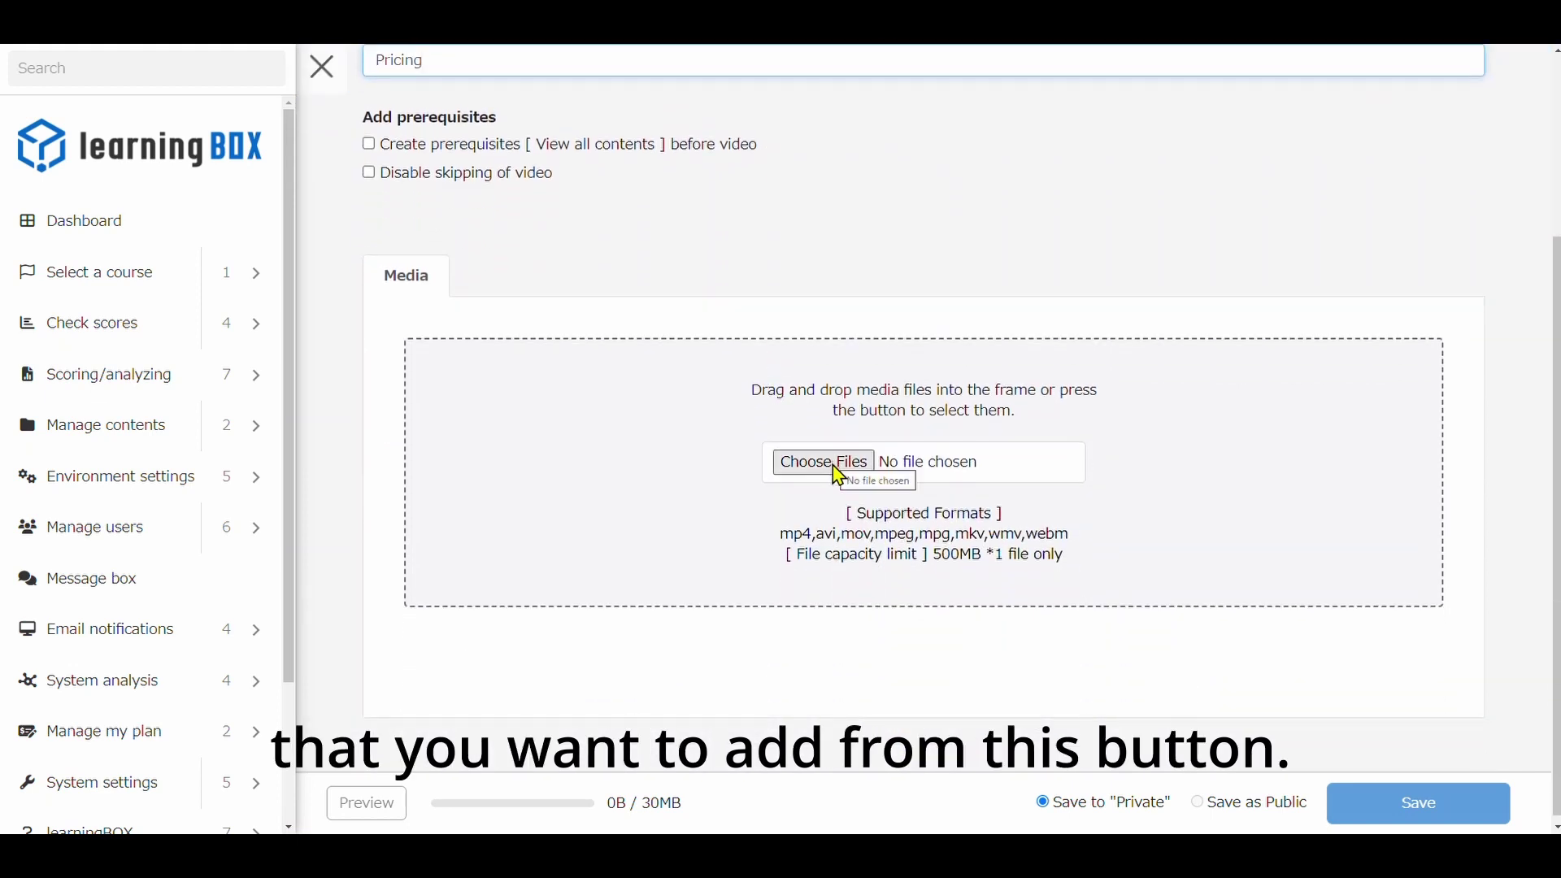
click(851, 460)
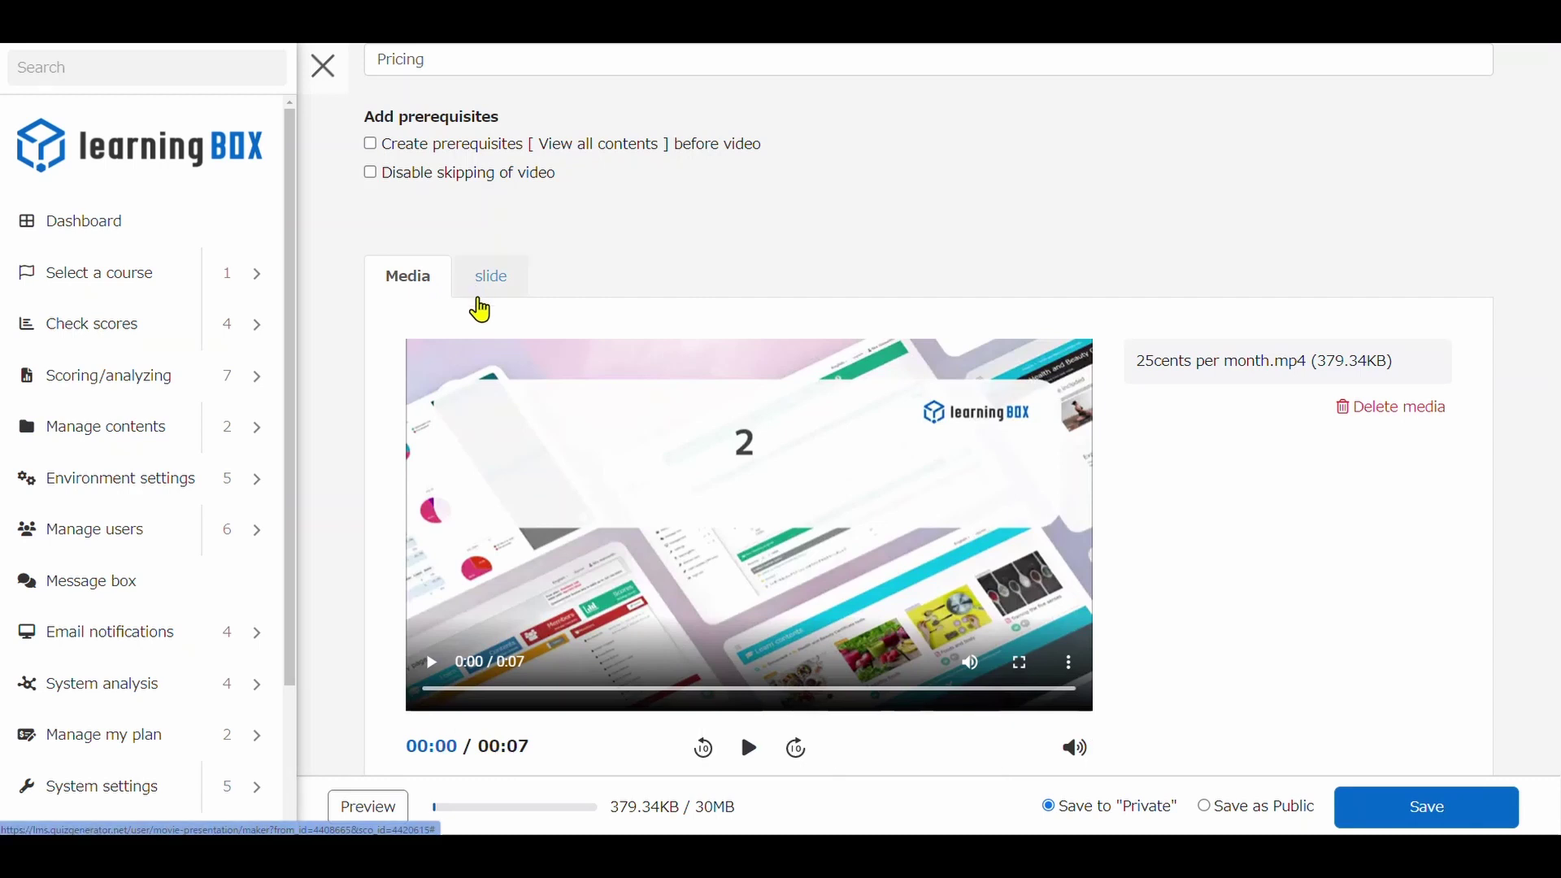
click(502, 291)
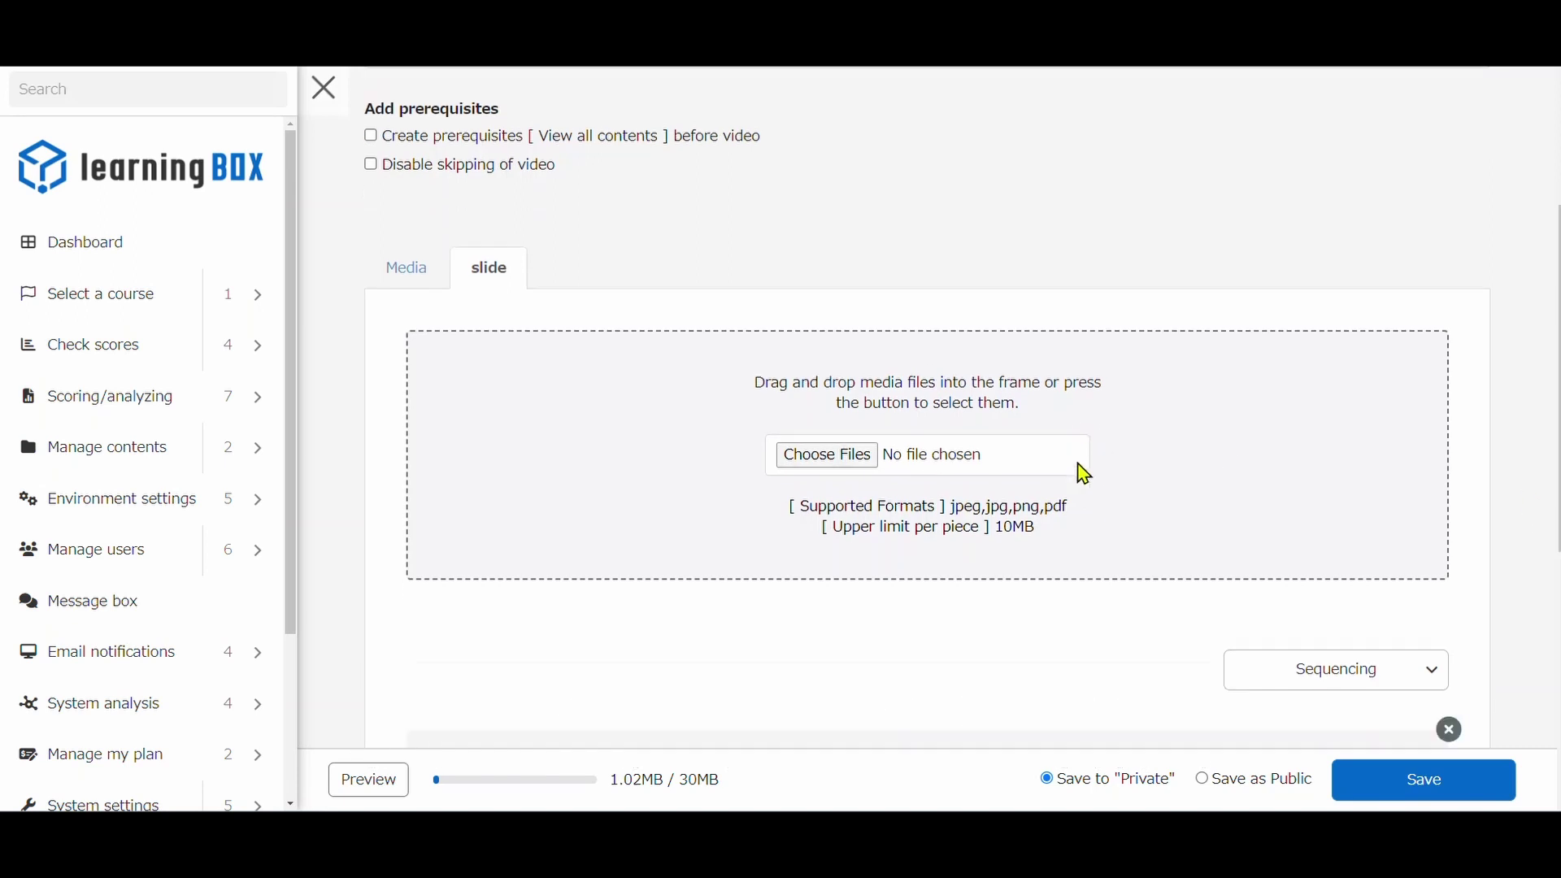
Move the slide learningbox-pamphlet-en (1)-0006.jpg to the first place in the slide order
scroll(1086, 471, down, 3)
scroll(1086, 481, down, 2)
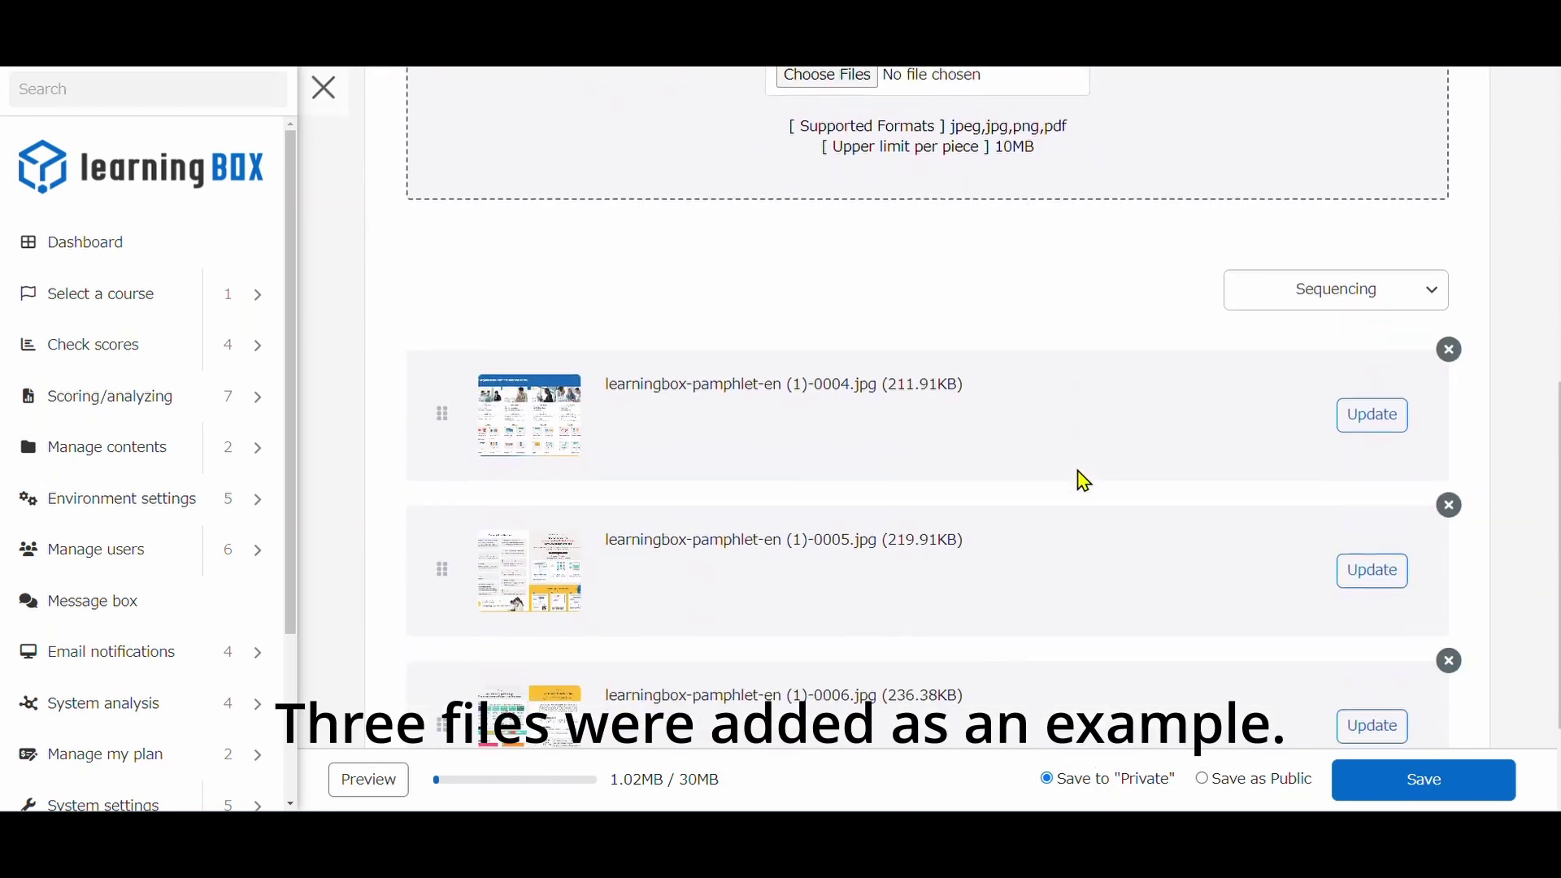
scroll(1086, 481, down, 2)
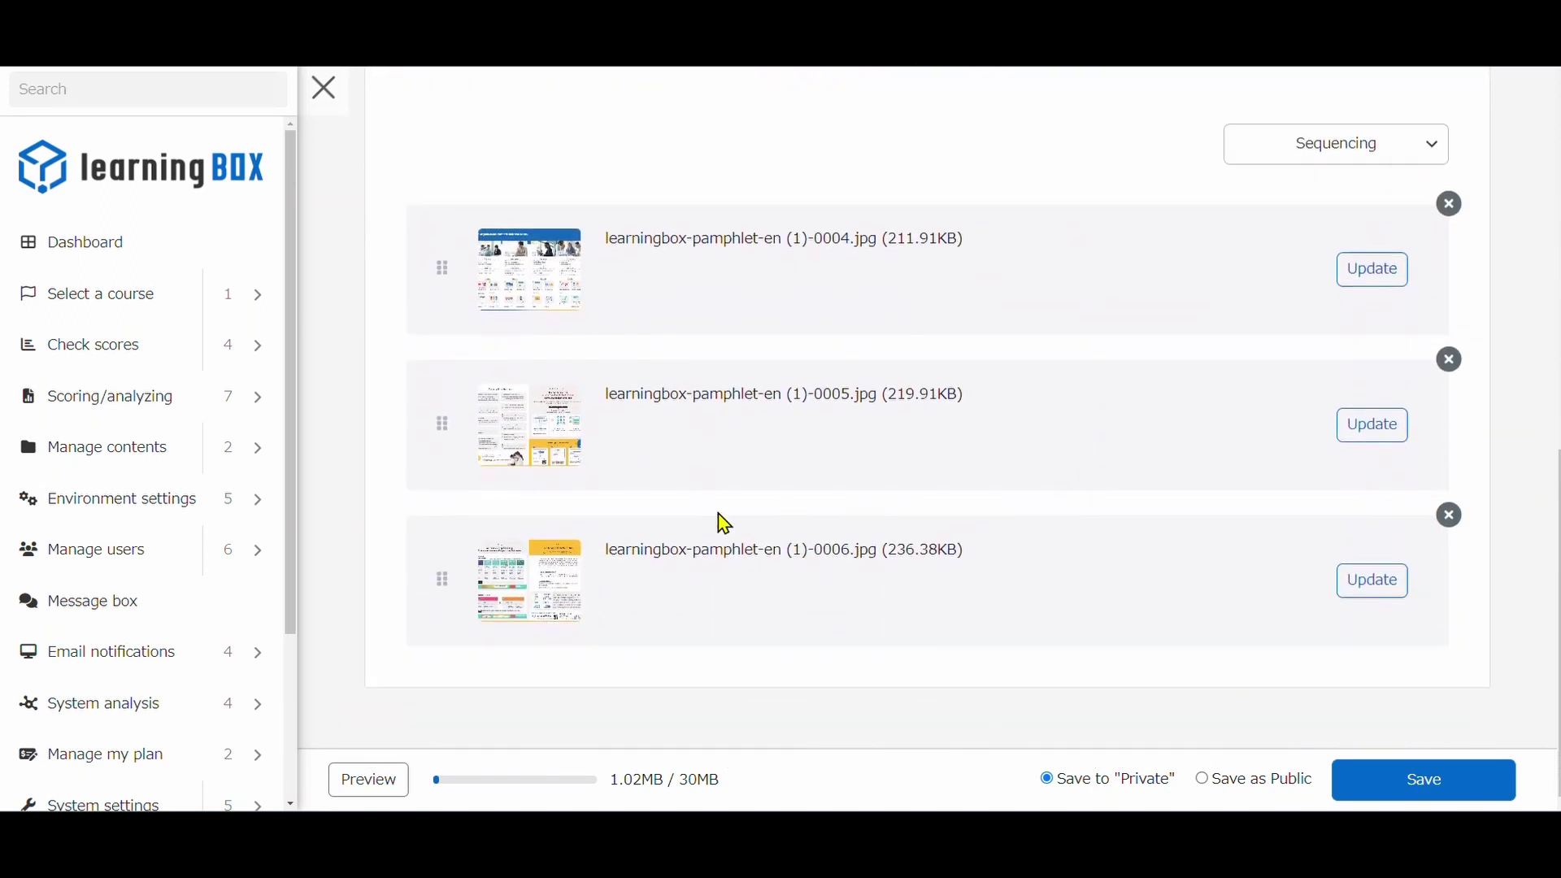
drag(442, 598, 415, 271)
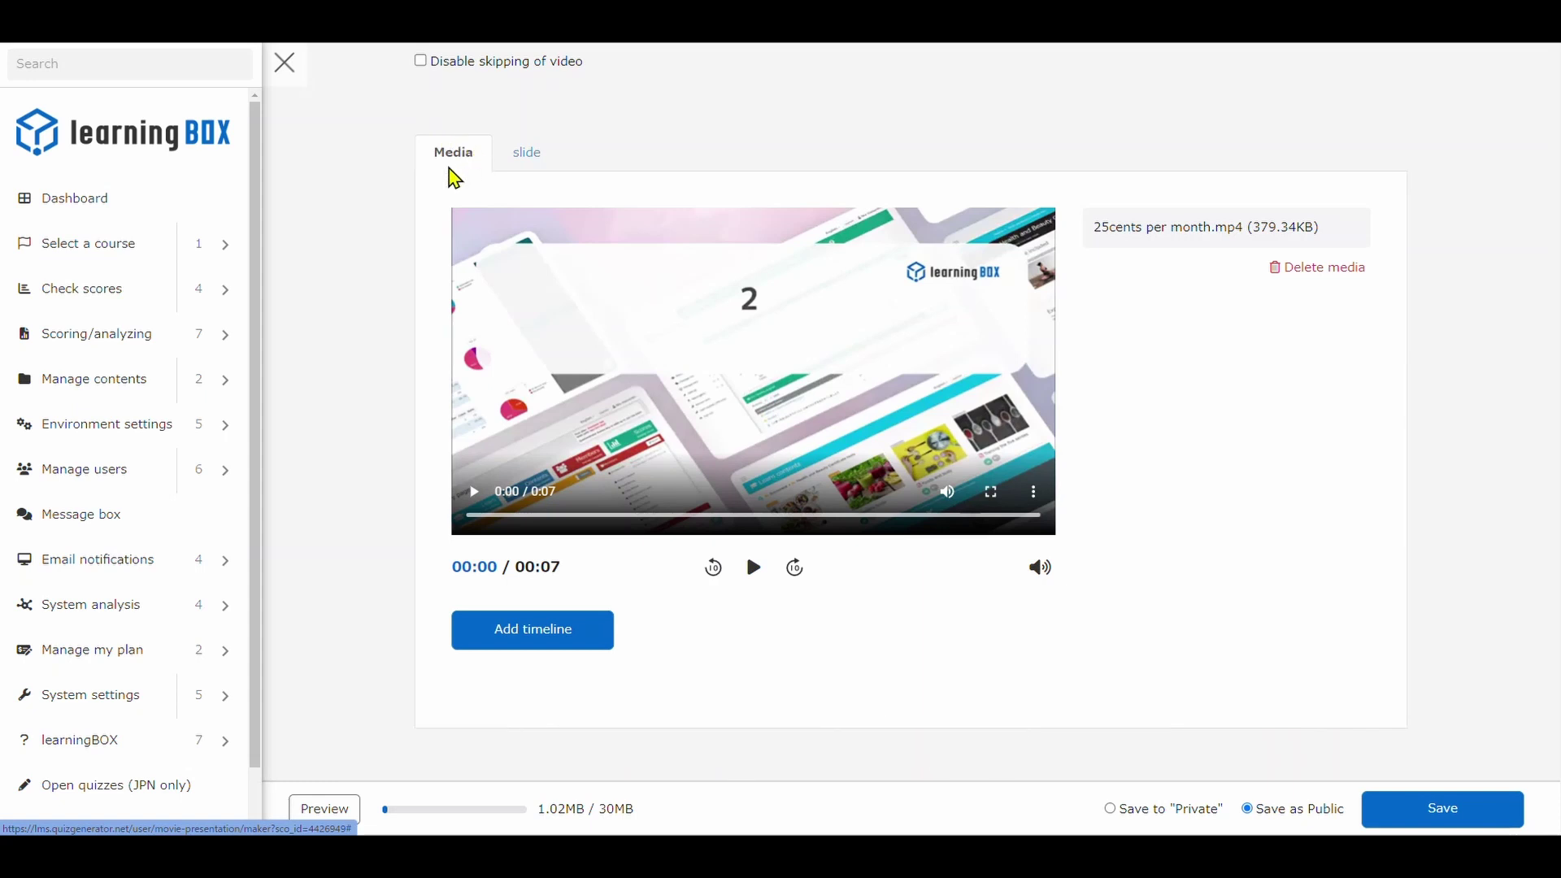
Add a timeline entry at video time 00:00 linked to the slide learningbox-pamphlet-en (1)-0006.jpg
click(583, 651)
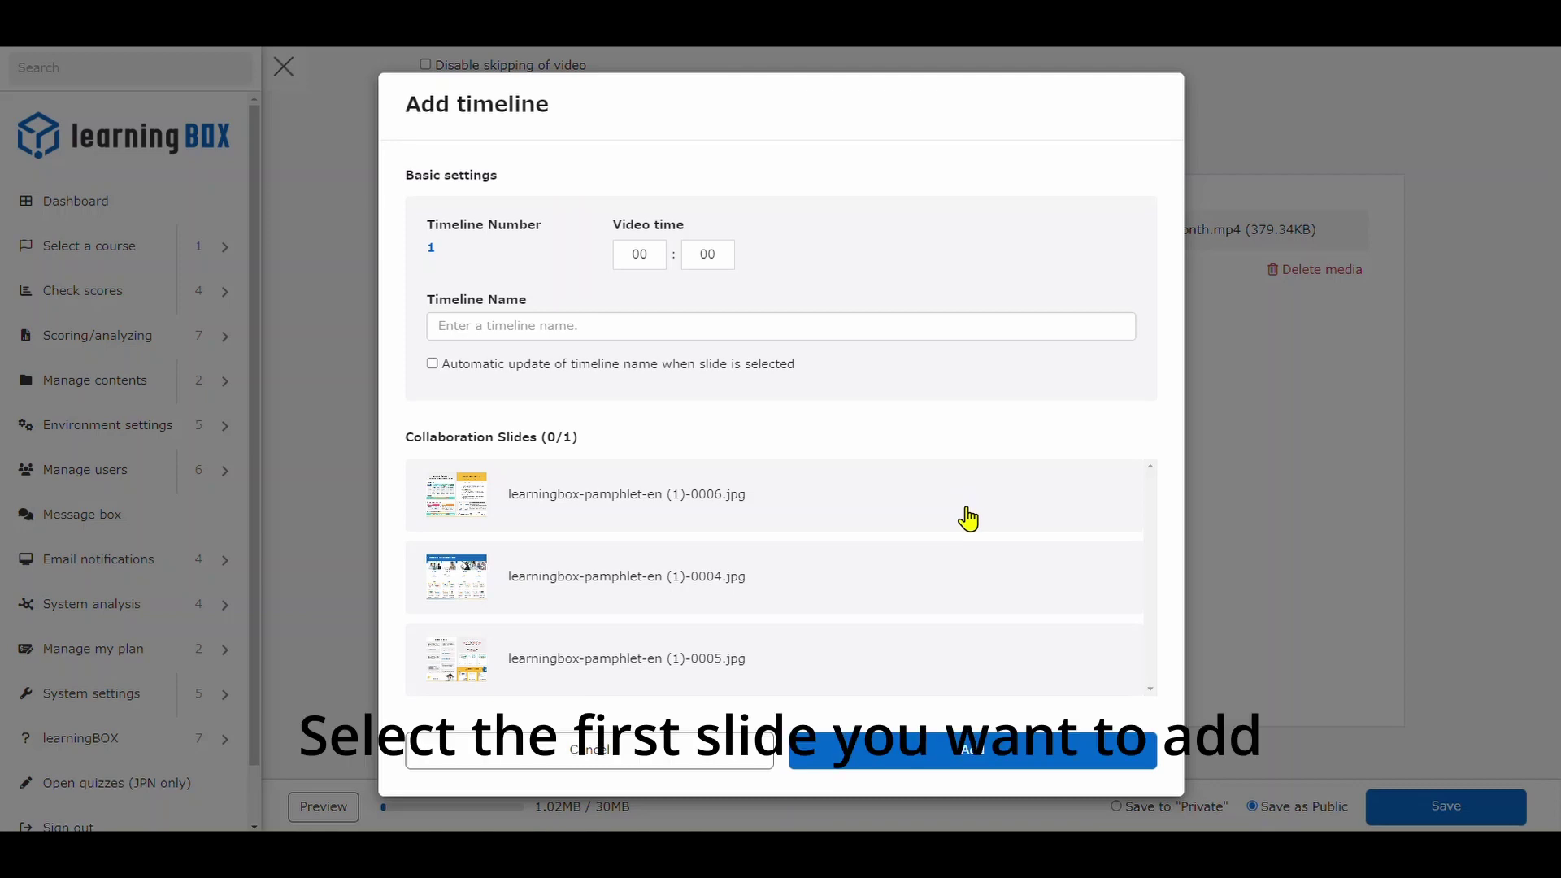
click(966, 513)
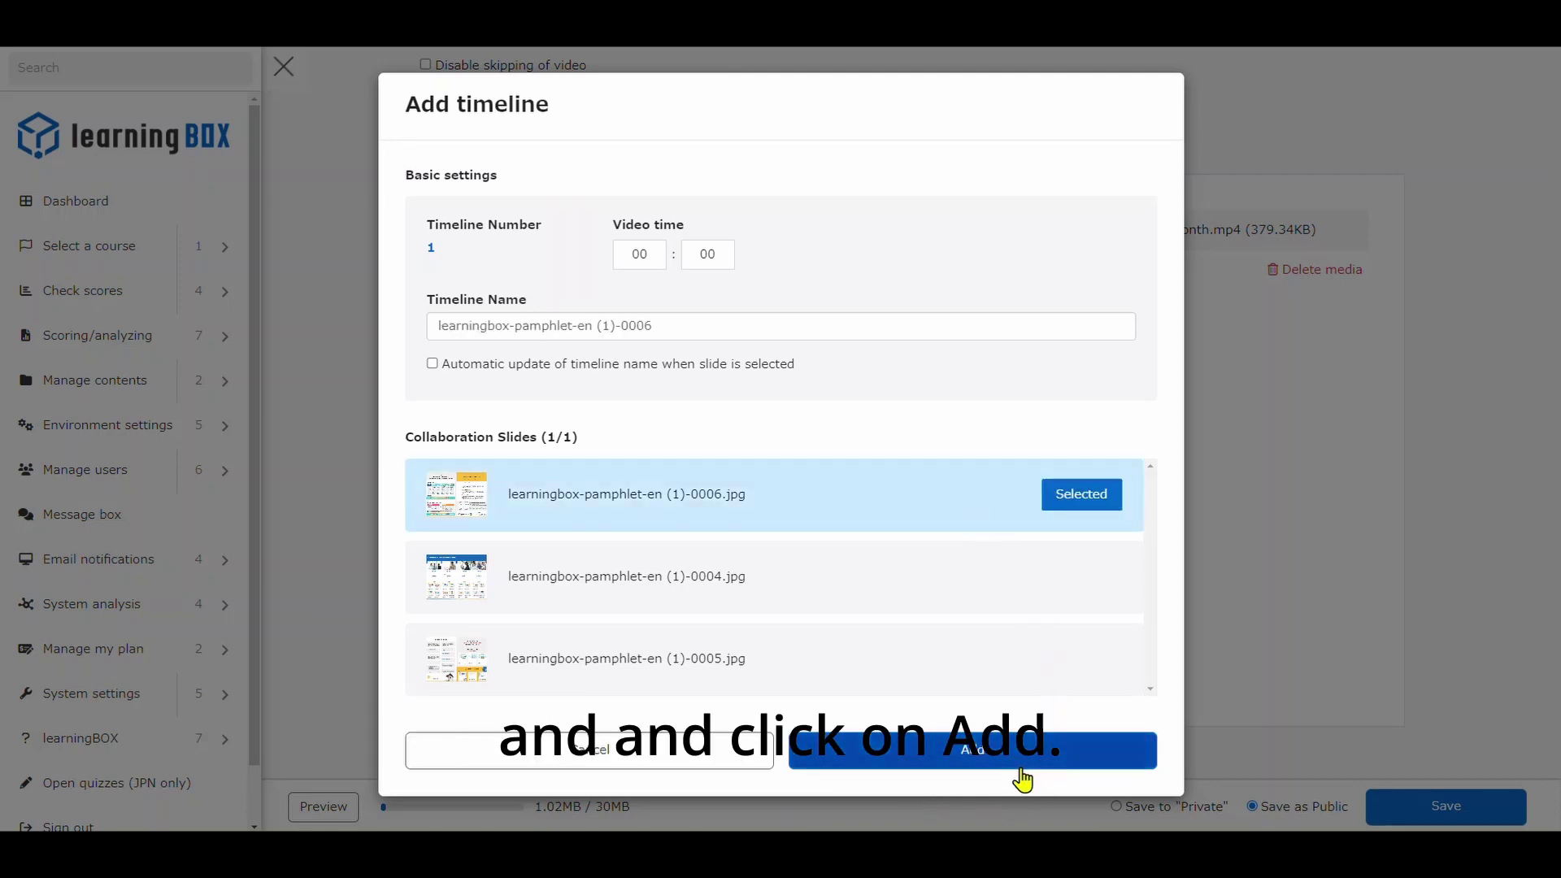
click(1024, 766)
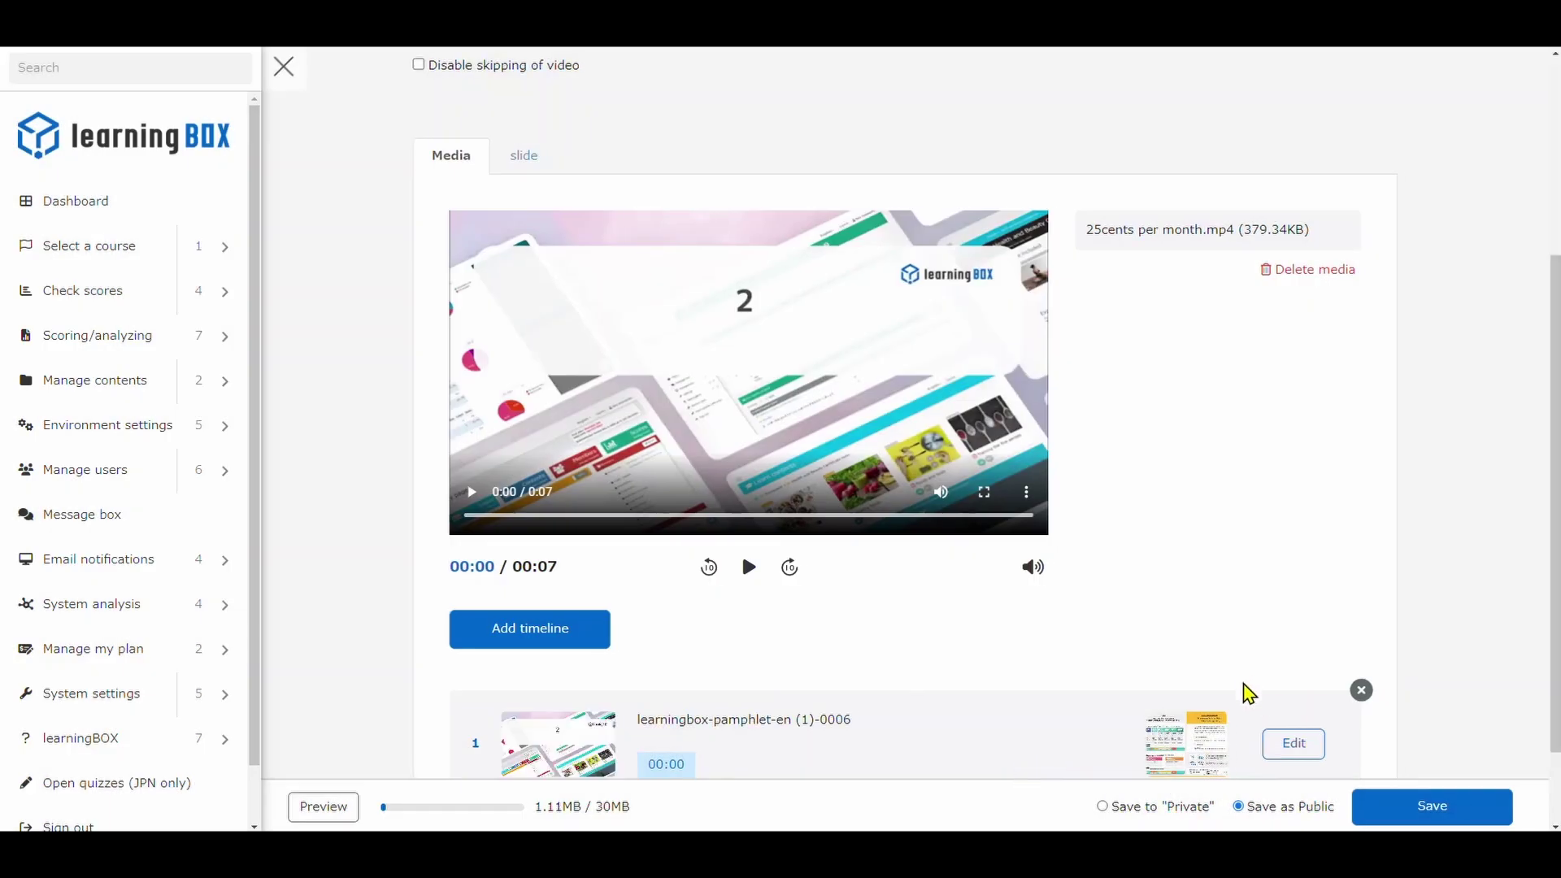
Add a second timeline entry at video time 00:02 linked to the slide learningbox-pamphlet-en (1)-0004.jpg
scroll(526, 525, down, 1)
click(526, 522)
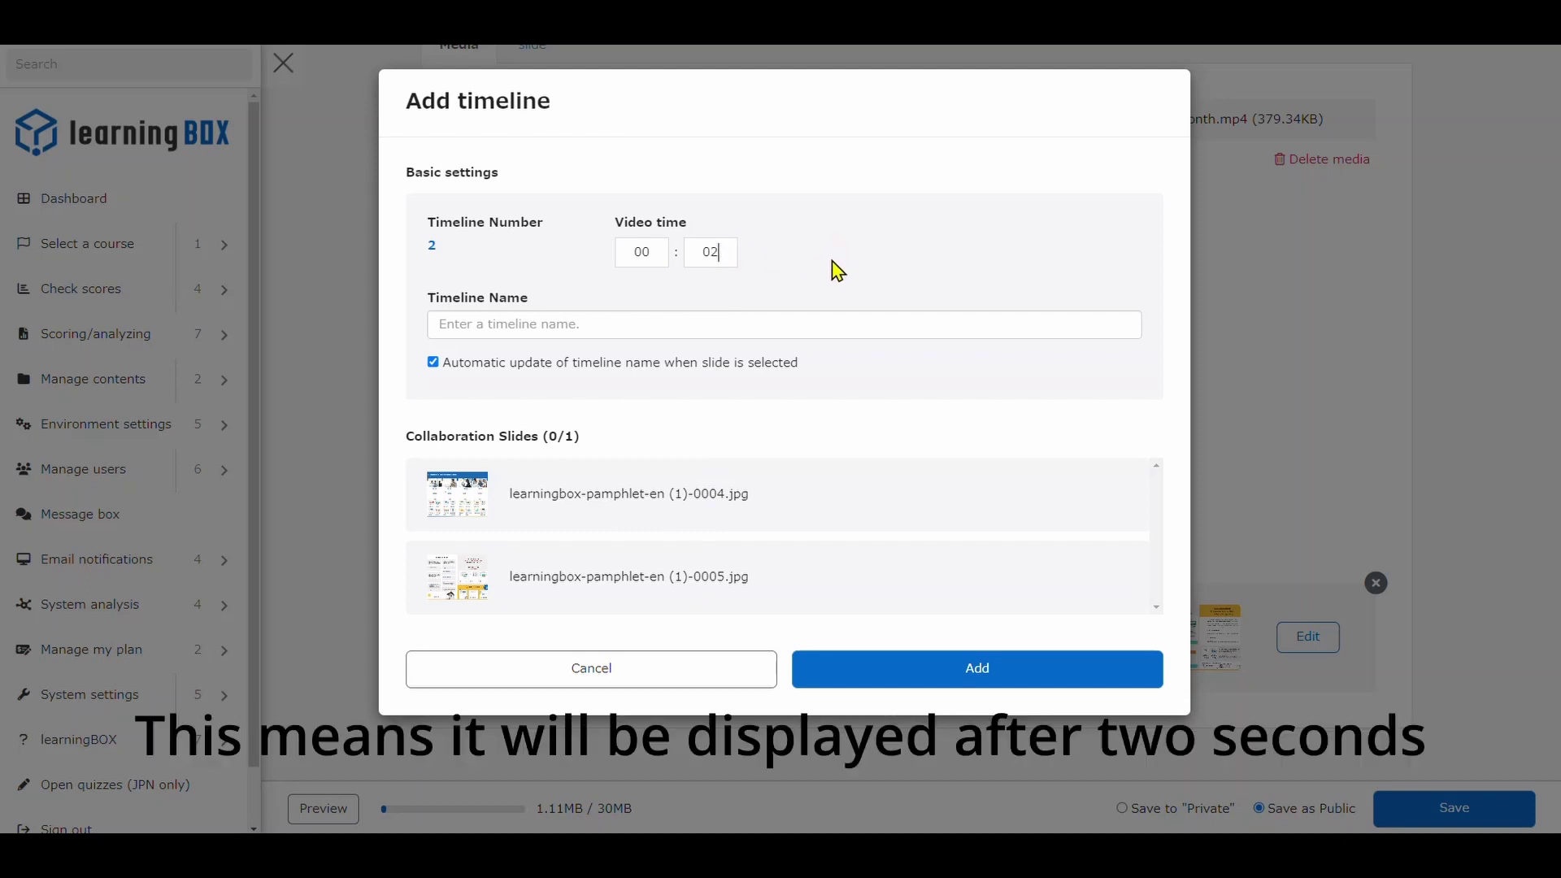
click(942, 505)
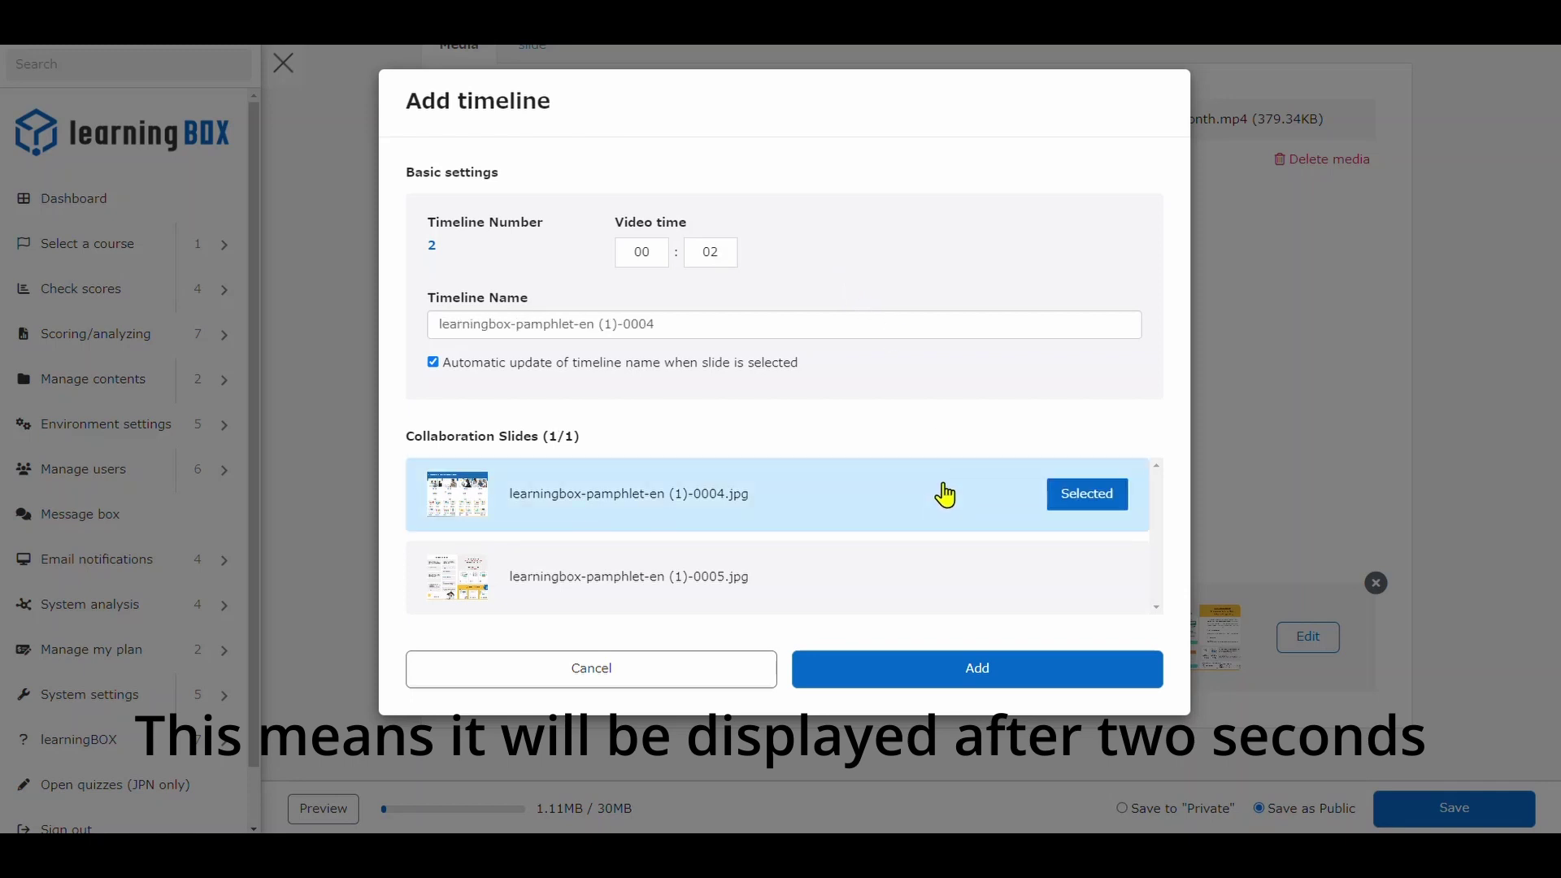
click(1046, 686)
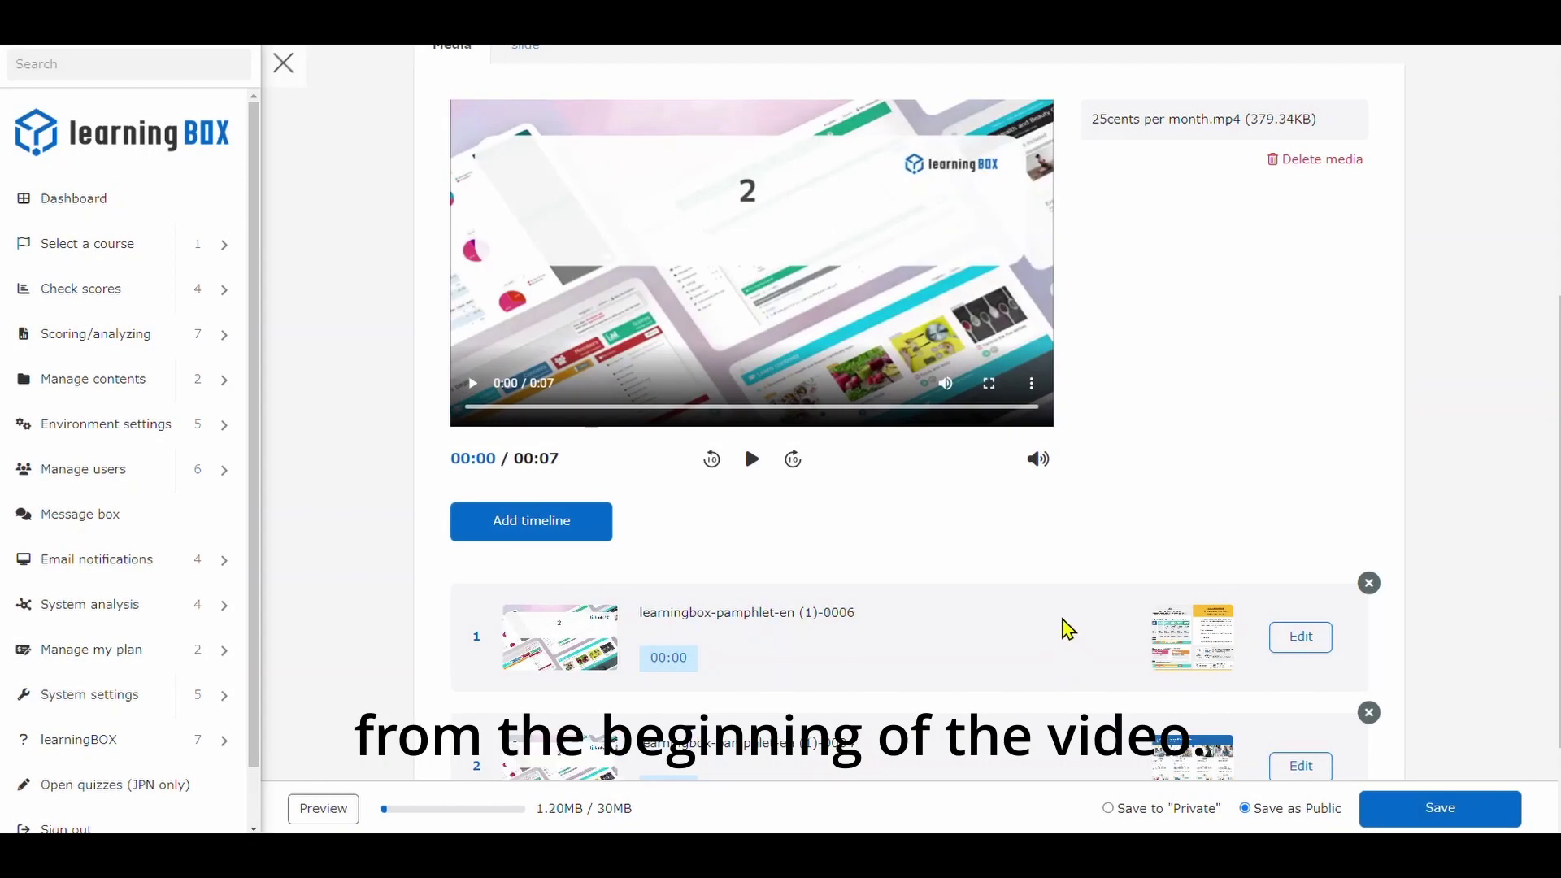
Preview the material and play the video alongside its synchronized slides
scroll(1067, 631, down, 2)
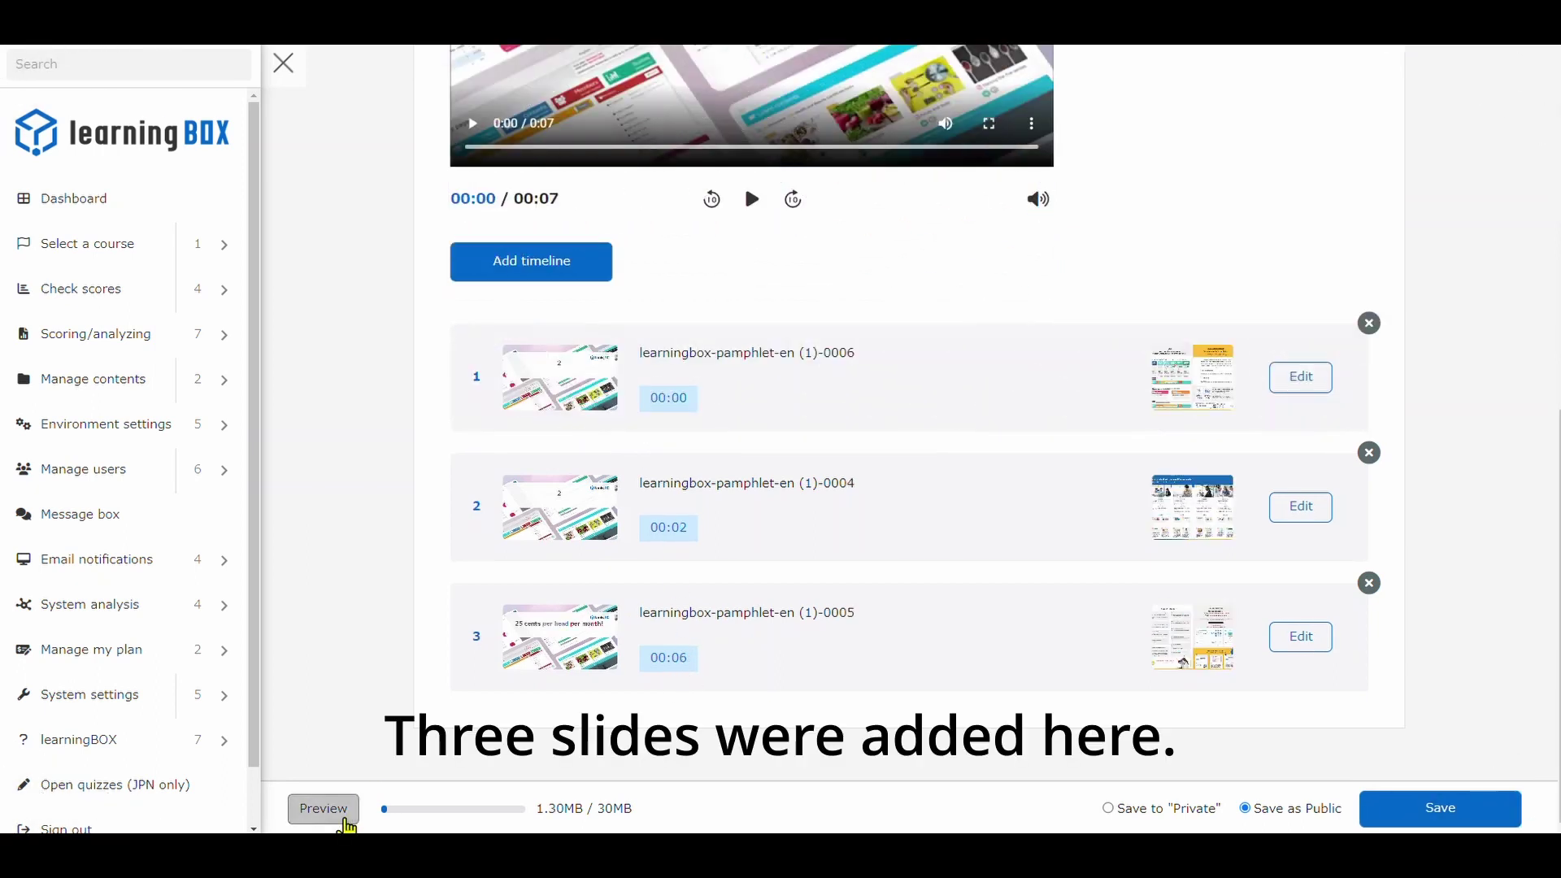
click(340, 814)
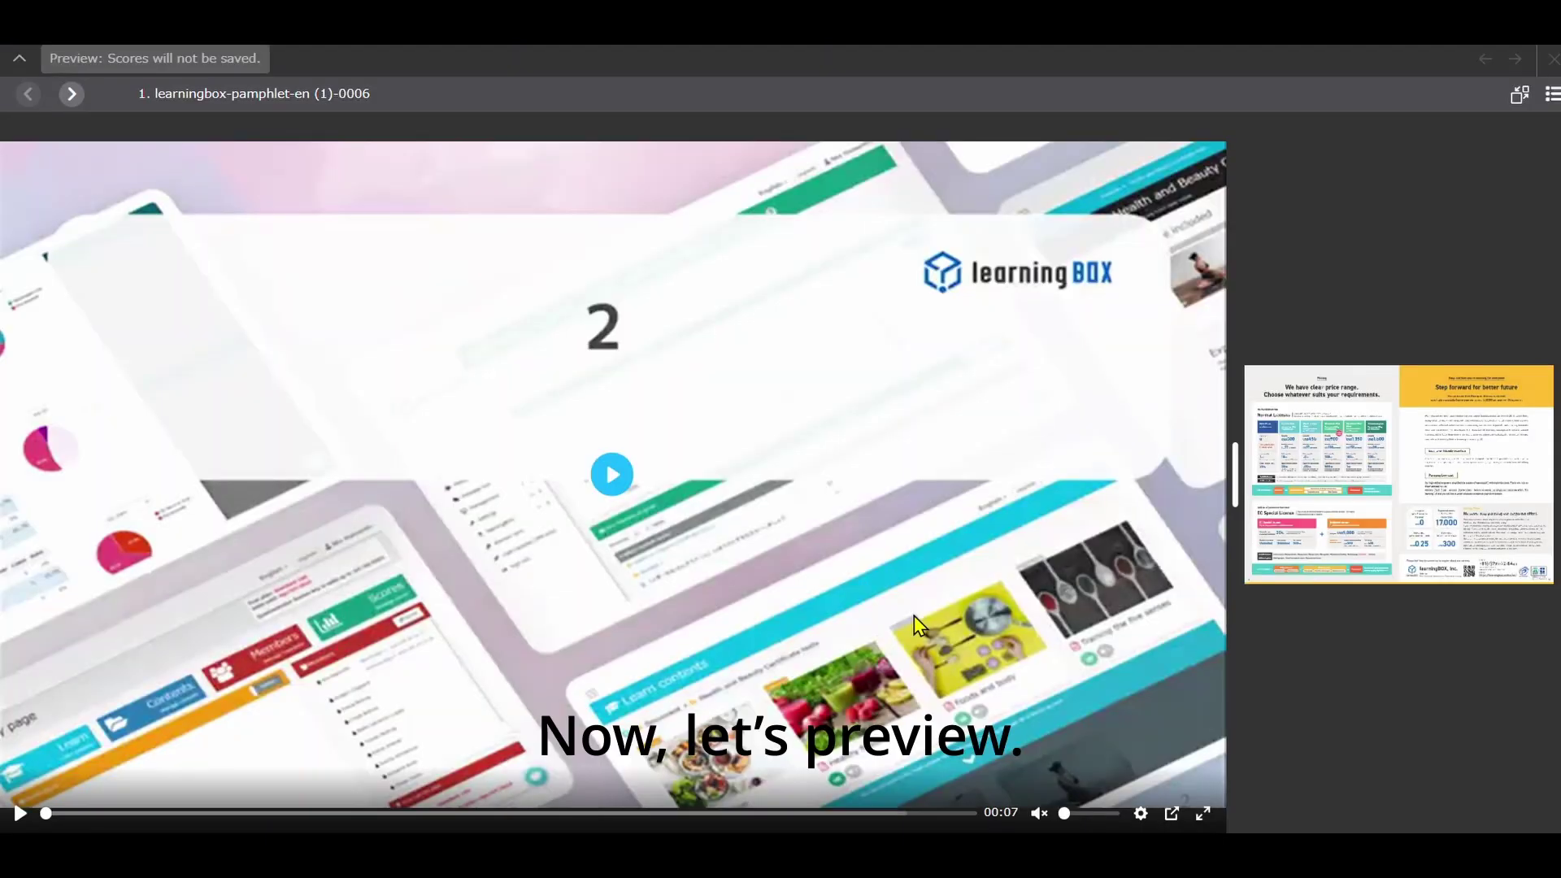
click(20, 814)
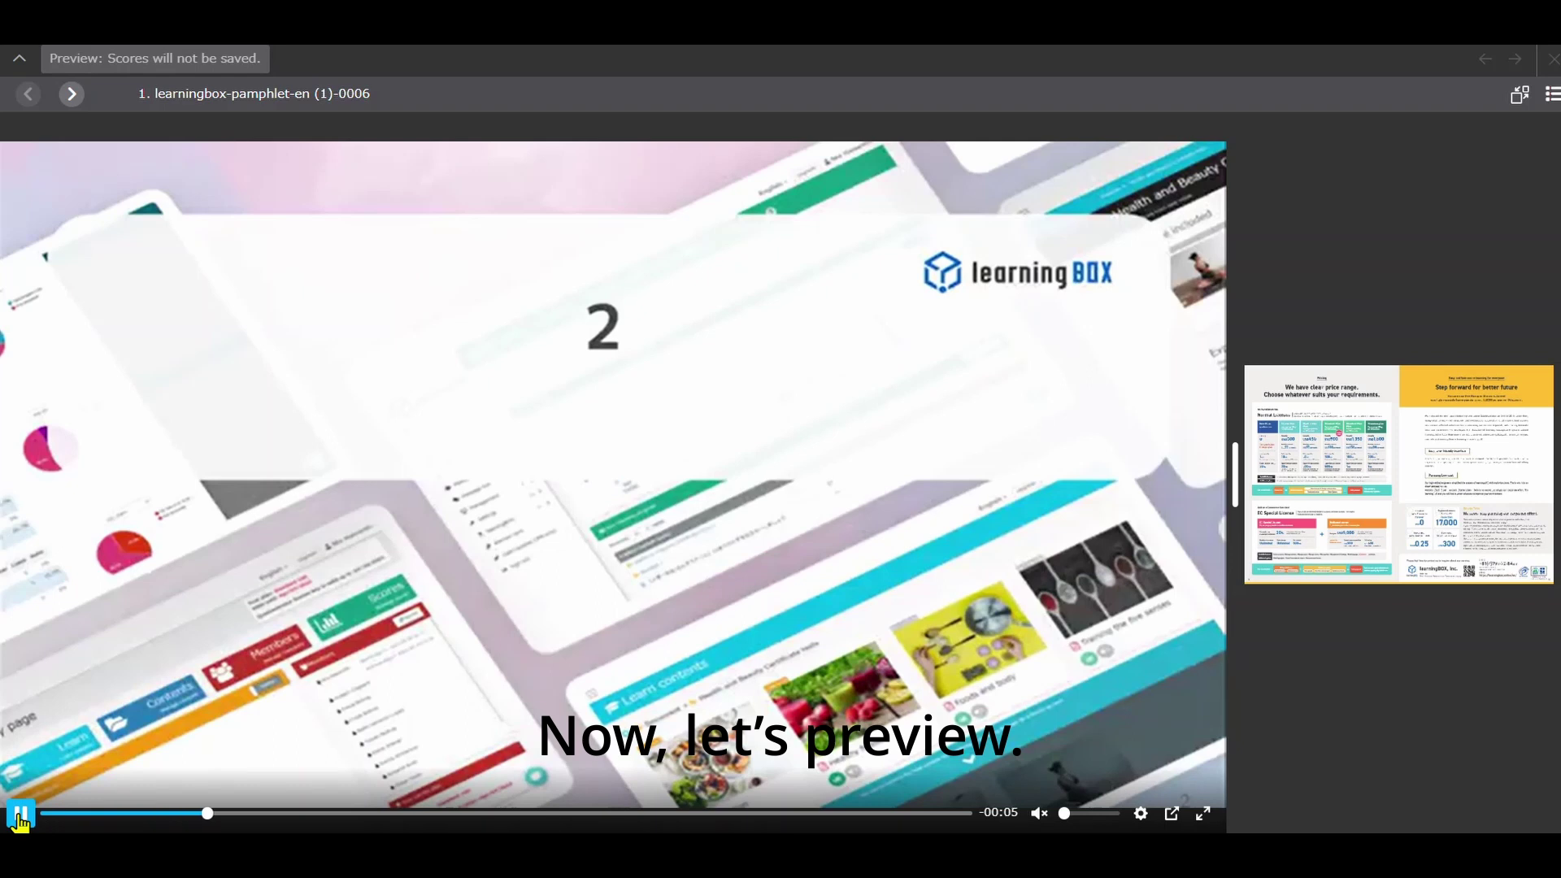